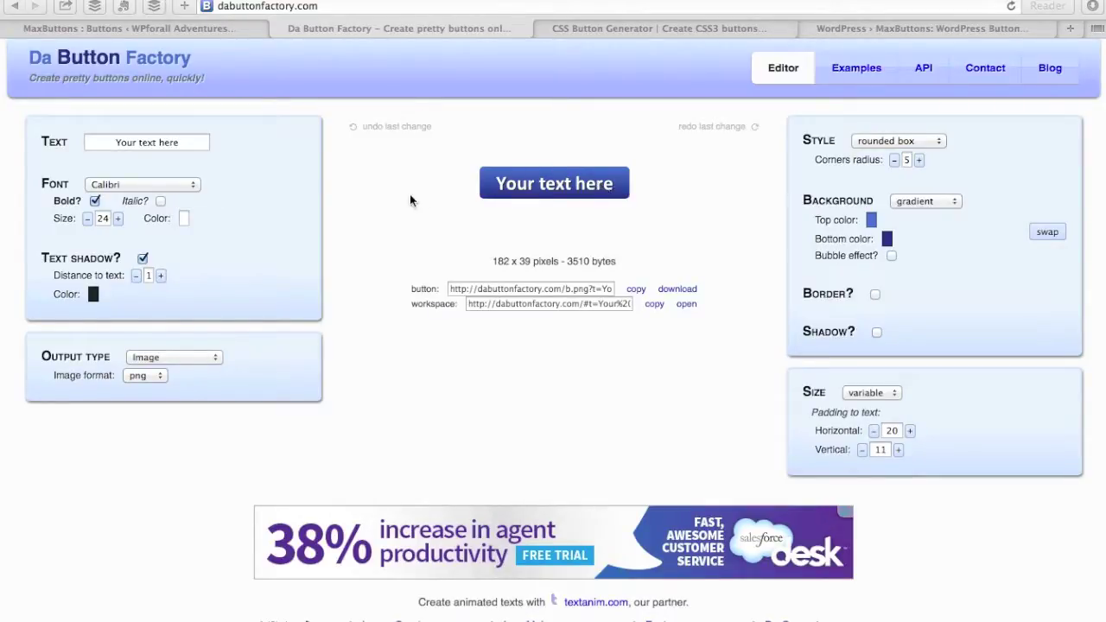
Set the button's text to "Text".
{"action": "left_click", "coordinate": [180, 142]}
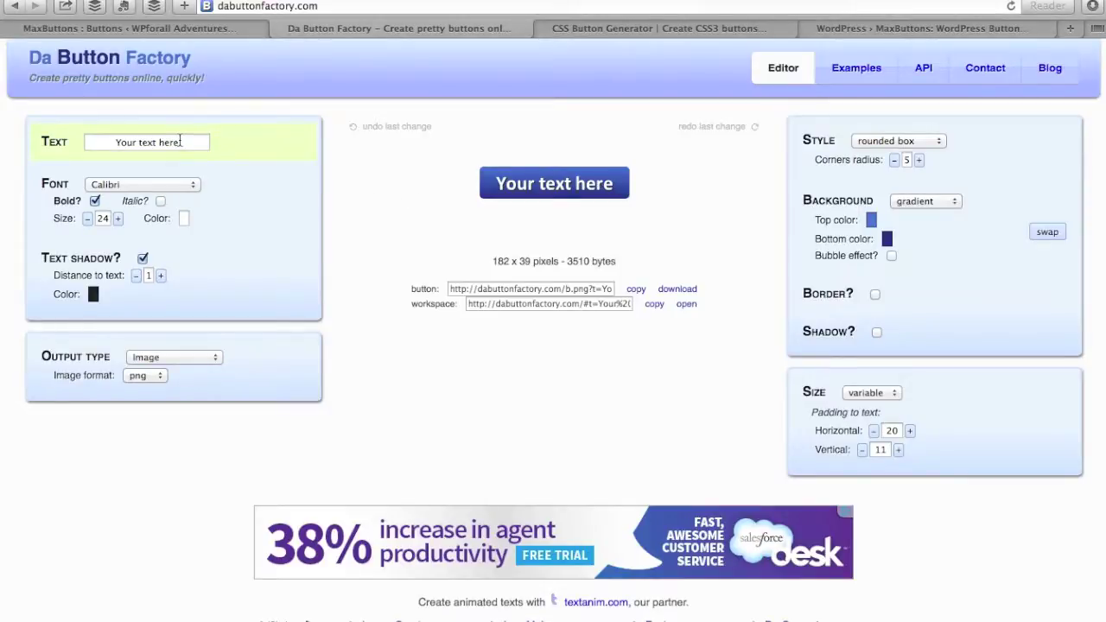
{"action": "triple_click", "coordinate": [180, 141]}
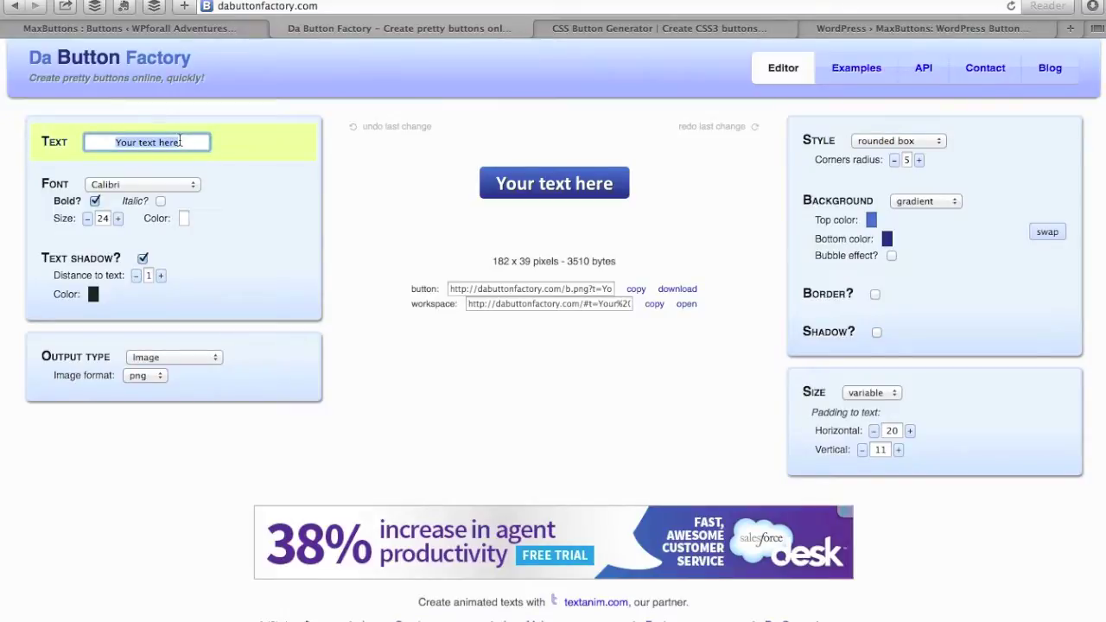
{"action": "type", "text": "Text"}
{"action": "left_click", "coordinate": [378, 212]}
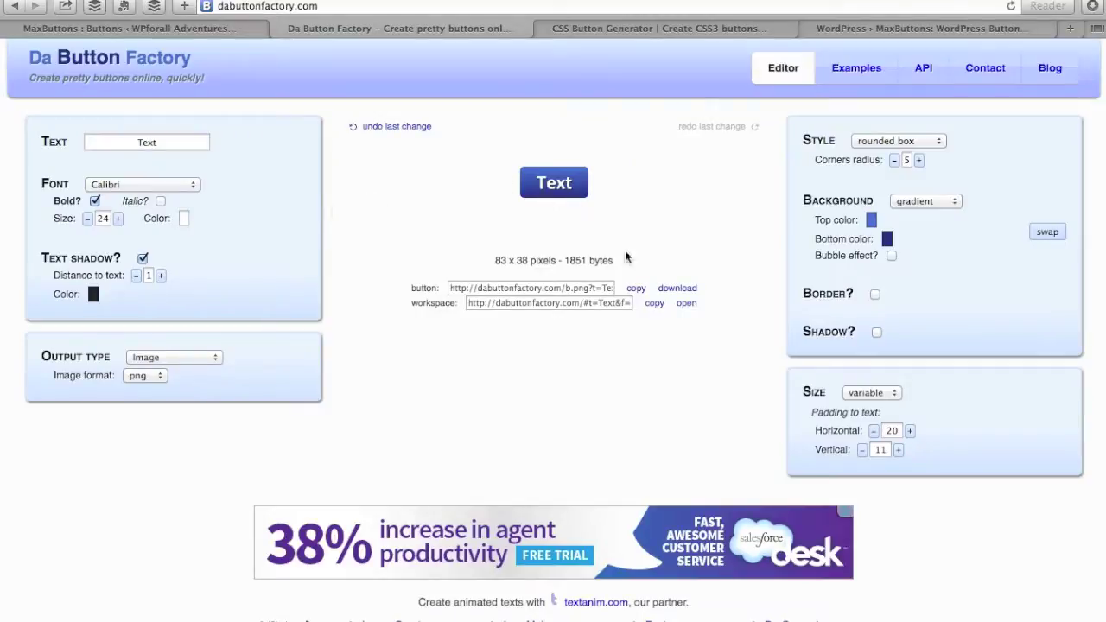
Look through the available font, output type and image format options for the button.
{"action": "left_click", "coordinate": [181, 184]}
{"action": "left_click", "coordinate": [375, 206]}
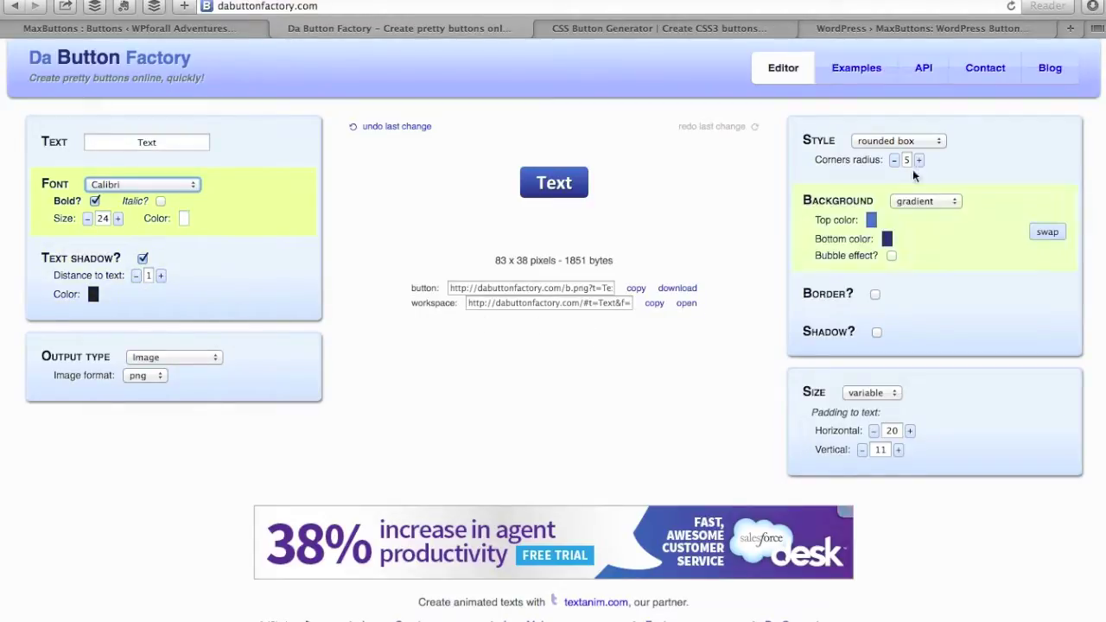
{"action": "left_click", "coordinate": [196, 359]}
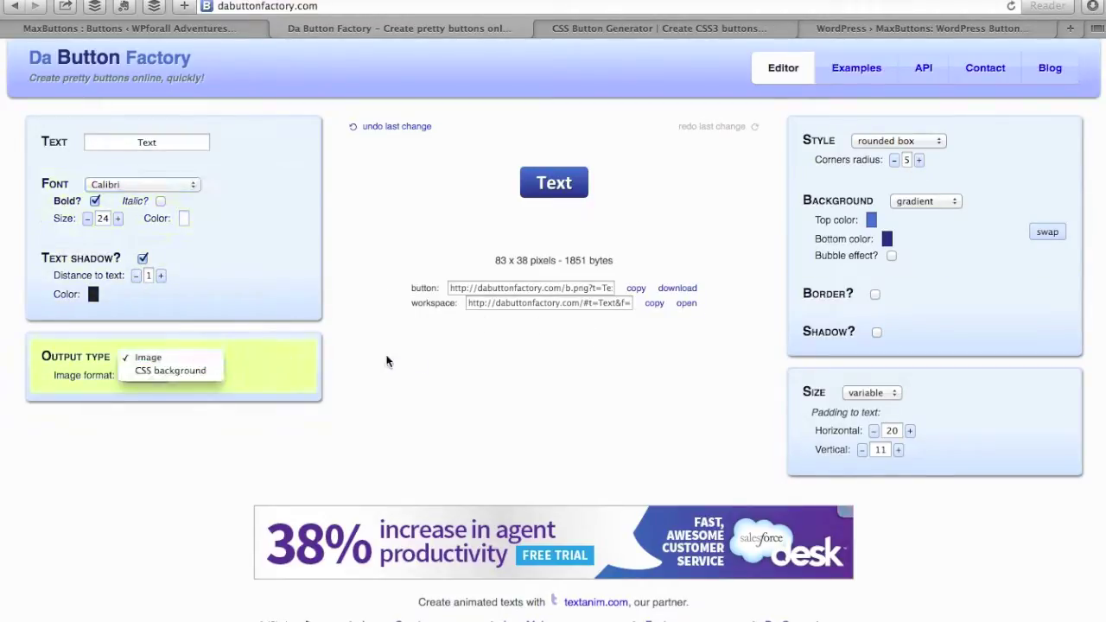
{"action": "left_click", "coordinate": [198, 357]}
{"action": "left_click", "coordinate": [147, 375]}
{"action": "left_click", "coordinate": [194, 373]}
{"action": "left_click", "coordinate": [196, 358]}
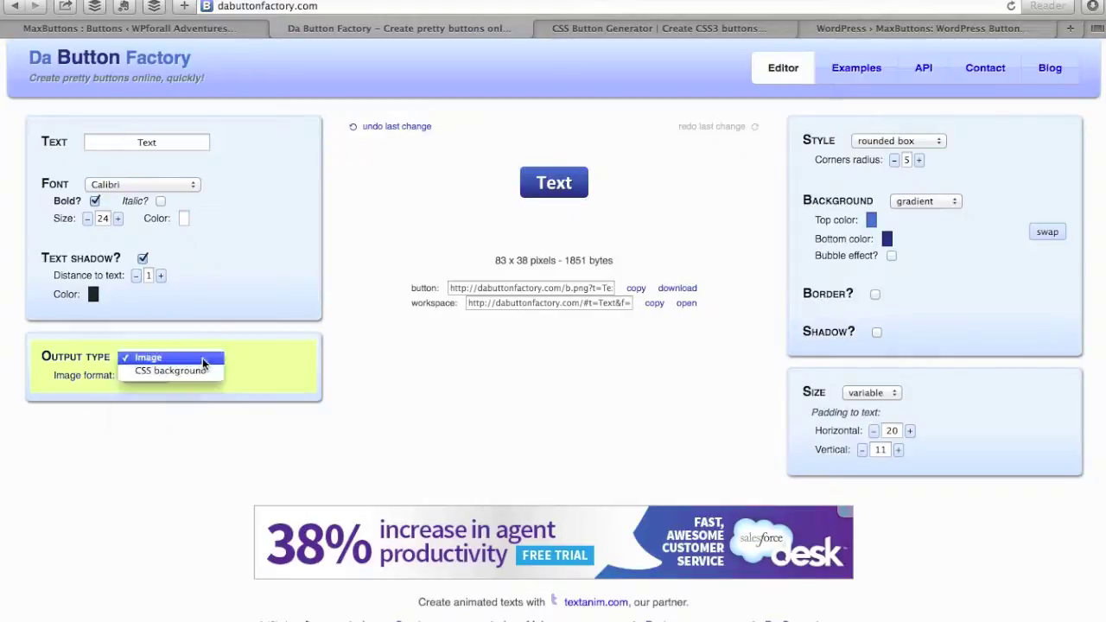
{"action": "left_click", "coordinate": [194, 371]}
{"action": "left_click", "coordinate": [211, 356]}
{"action": "left_click", "coordinate": [213, 343]}
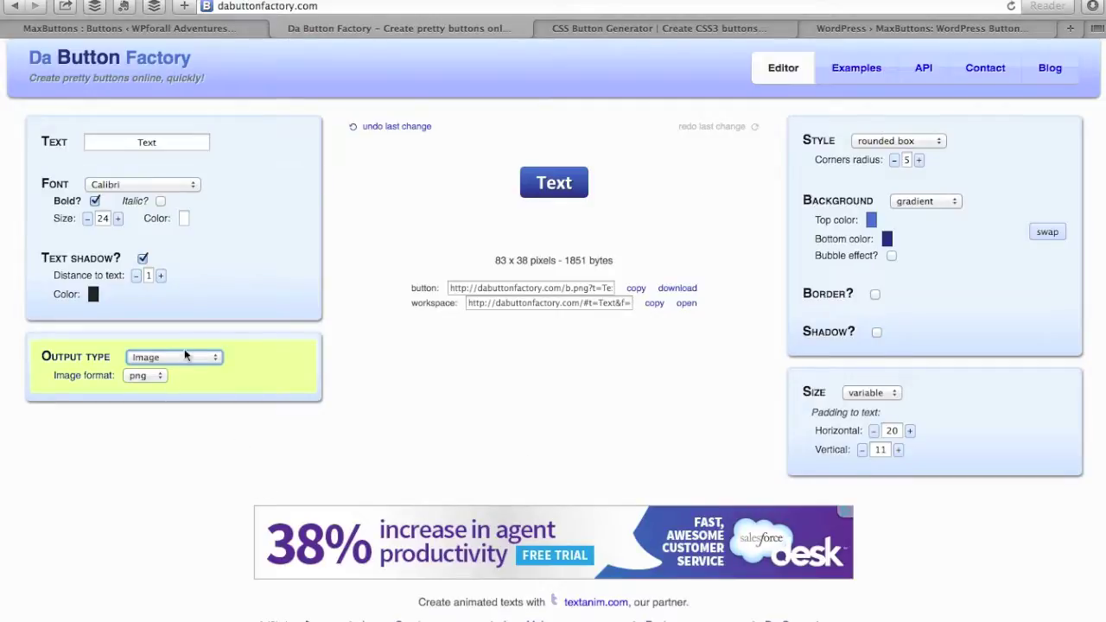
Switch to the CSS Button Generator site and set the button text to "Enter Text Here".
{"action": "left_click", "coordinate": [654, 26]}
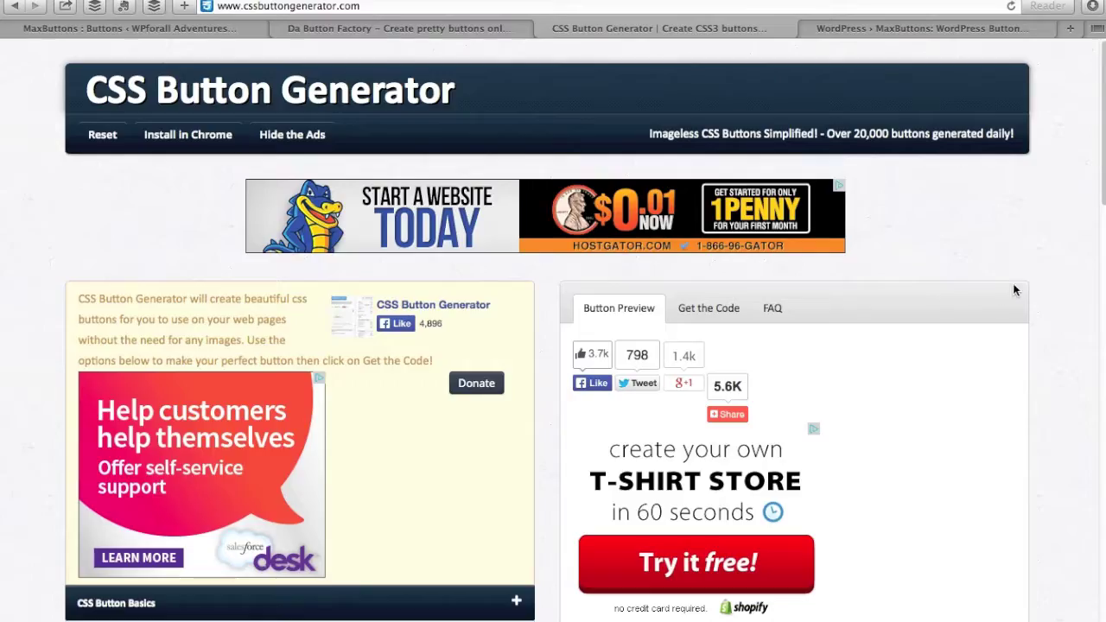
{"action": "scroll", "coordinate": [1068, 290], "scroll_direction": "down", "scroll_amount": 5}
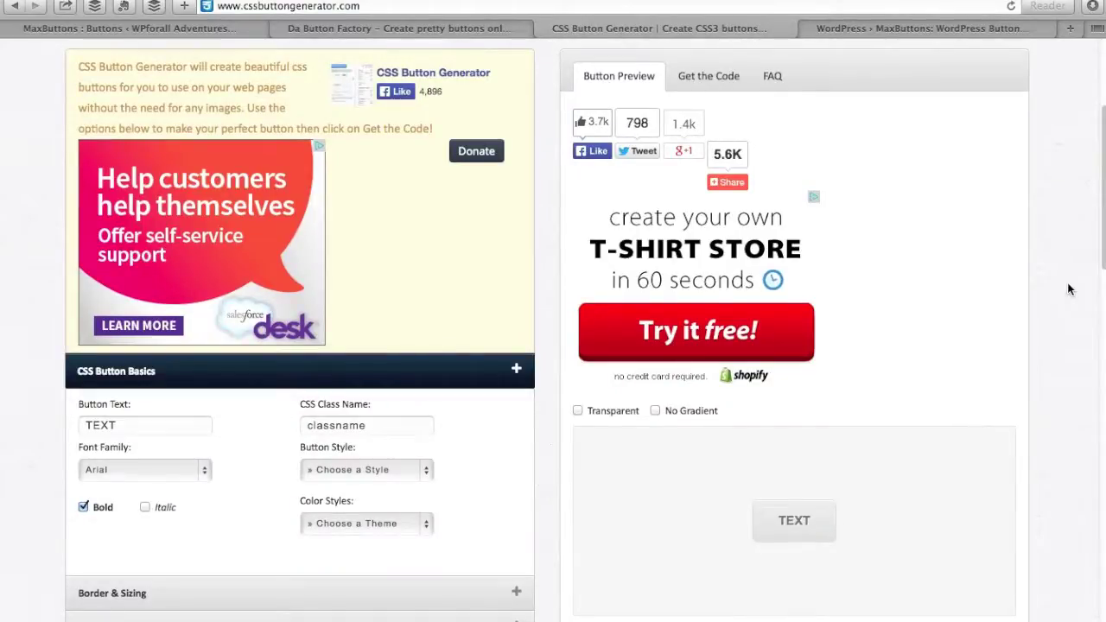
{"action": "scroll", "coordinate": [1068, 290], "scroll_direction": "down", "scroll_amount": 4}
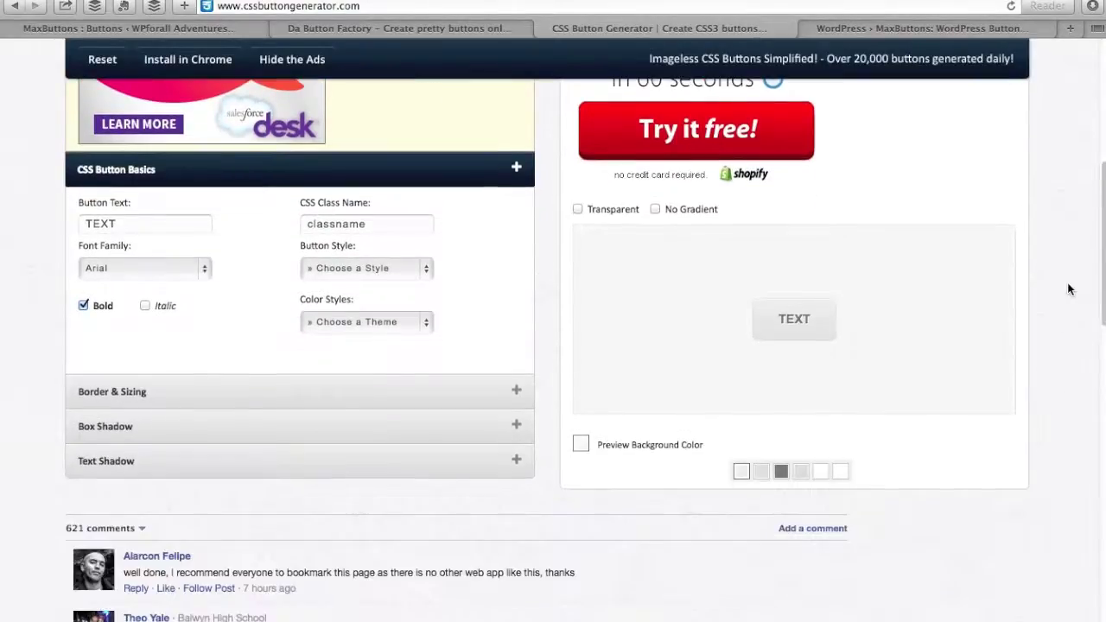
{"action": "left_click", "coordinate": [148, 224]}
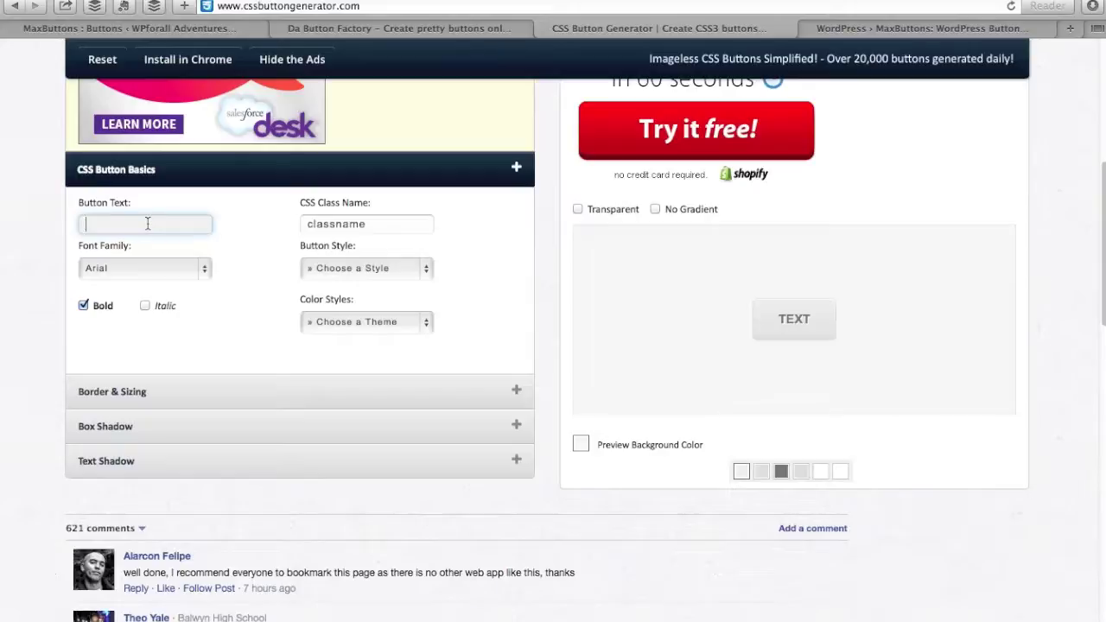
{"action": "type", "text": "Enter Text Here"}
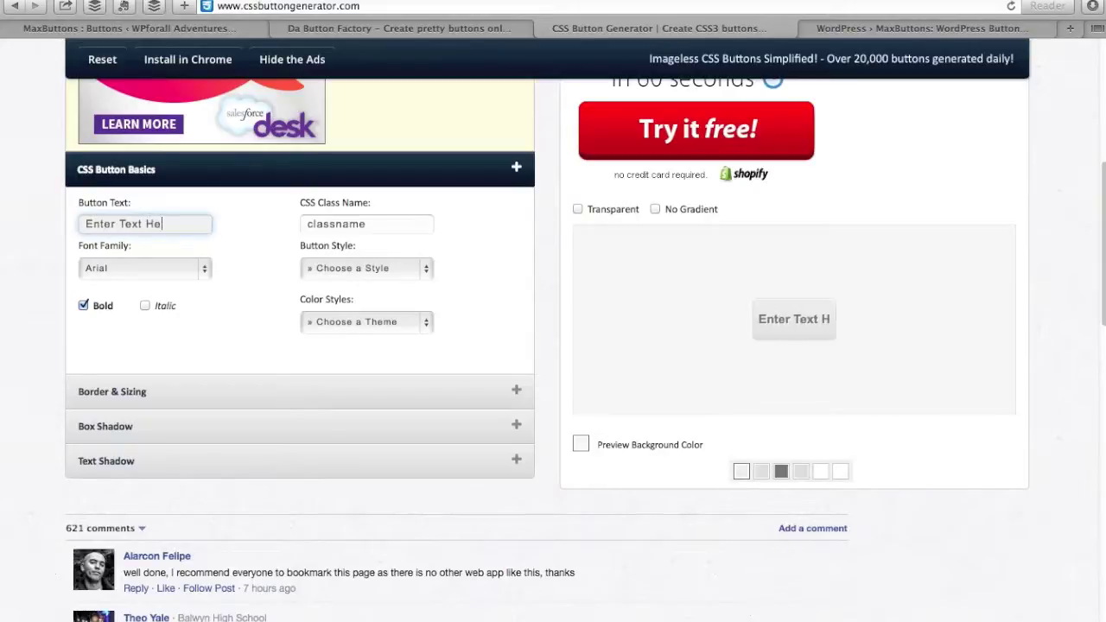
Empty the CSS class name and look through the available font families.
{"action": "left_click", "coordinate": [342, 227]}
{"action": "left_click", "coordinate": [277, 266]}
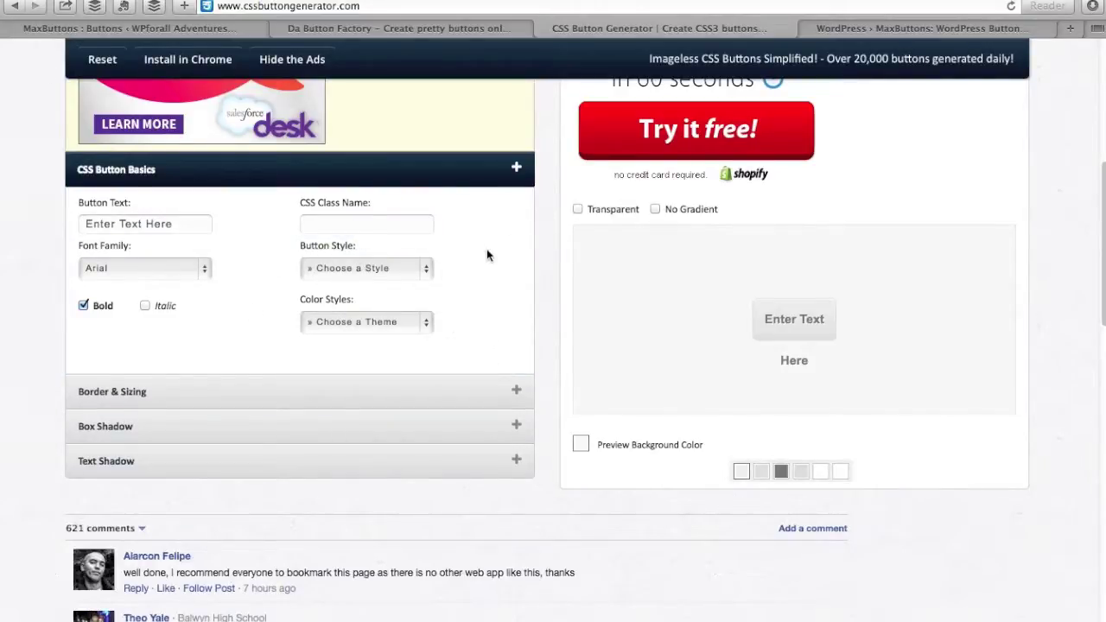
{"action": "left_click", "coordinate": [192, 270]}
{"action": "left_click", "coordinate": [239, 283]}
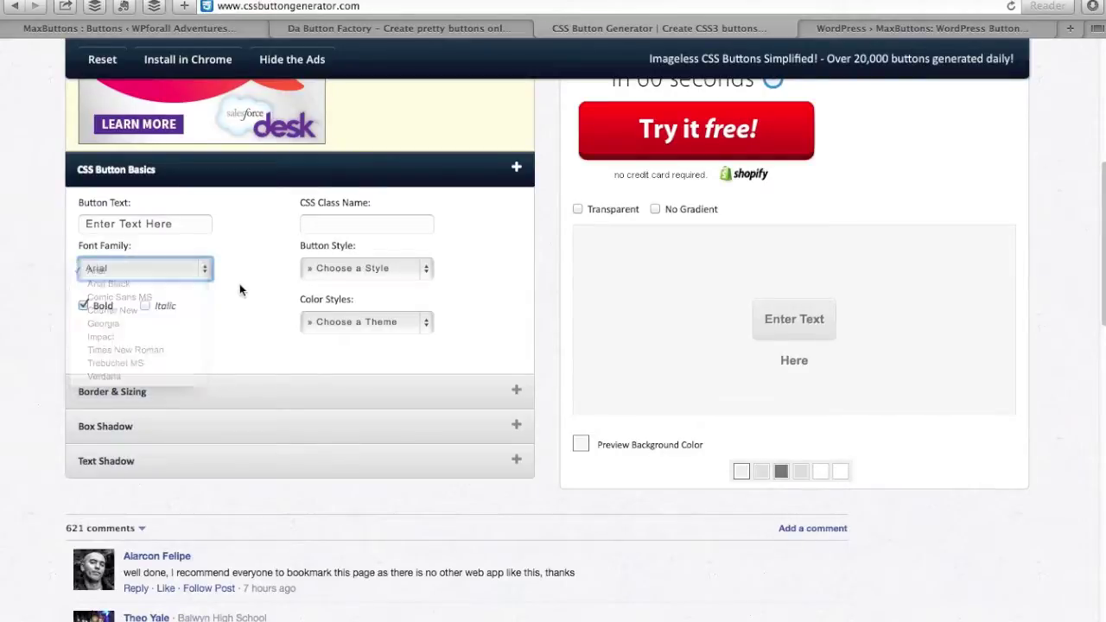
Set the button's border radius to 1px and its font size to 55px.
{"action": "left_click", "coordinate": [297, 384]}
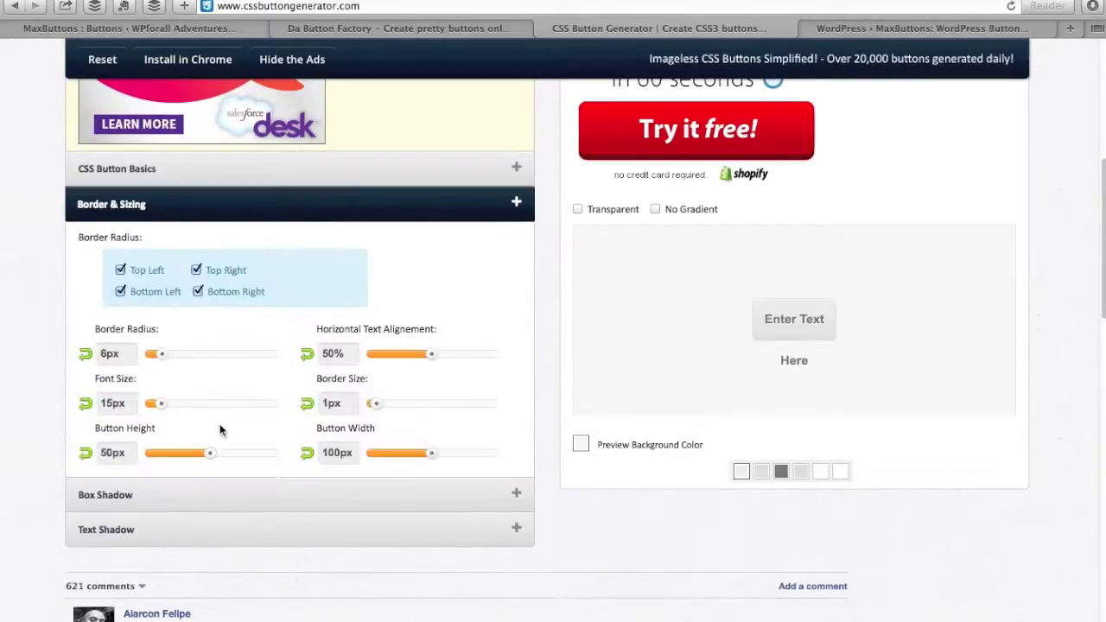
{"action": "mouse_move", "coordinate": [161, 360]}
{"action": "left_mouse_down"}
{"action": "mouse_move", "coordinate": [251, 353]}
{"action": "mouse_move", "coordinate": [145, 348]}
{"action": "left_mouse_up"}
{"action": "left_click_drag", "start_coordinate": [161, 404], "coordinate": [267, 404]}
View the button's box shadow and text shadow settings.
{"action": "left_click", "coordinate": [484, 500]}
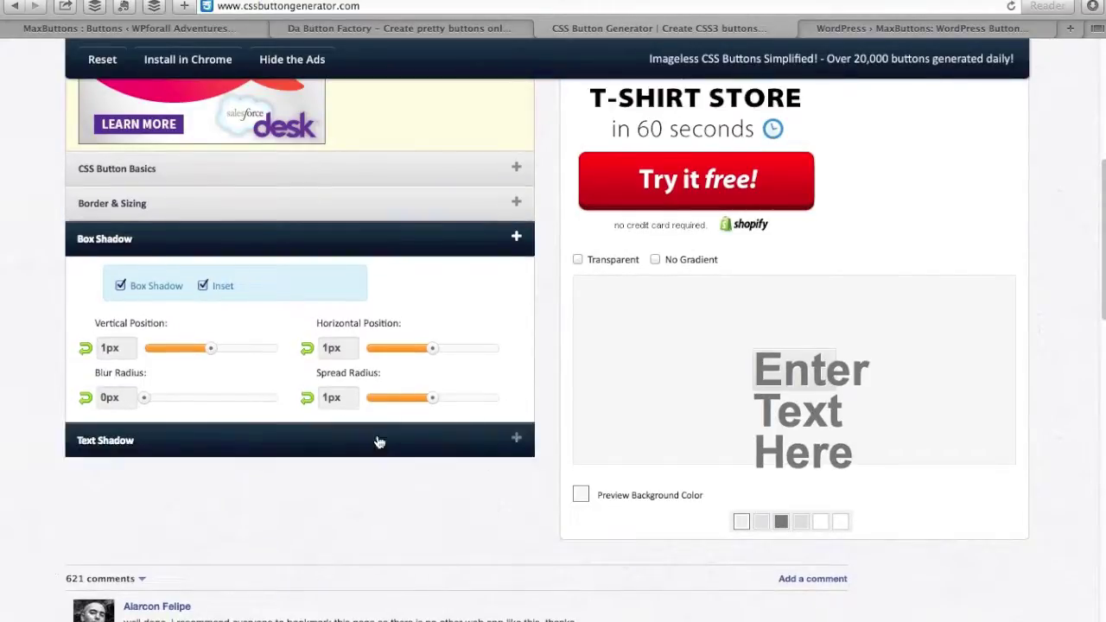
{"action": "left_click", "coordinate": [406, 448]}
Show the button's generated code and select the CSS block and the HTML line in turn.
{"action": "scroll", "coordinate": [544, 458], "scroll_direction": "up", "scroll_amount": 3}
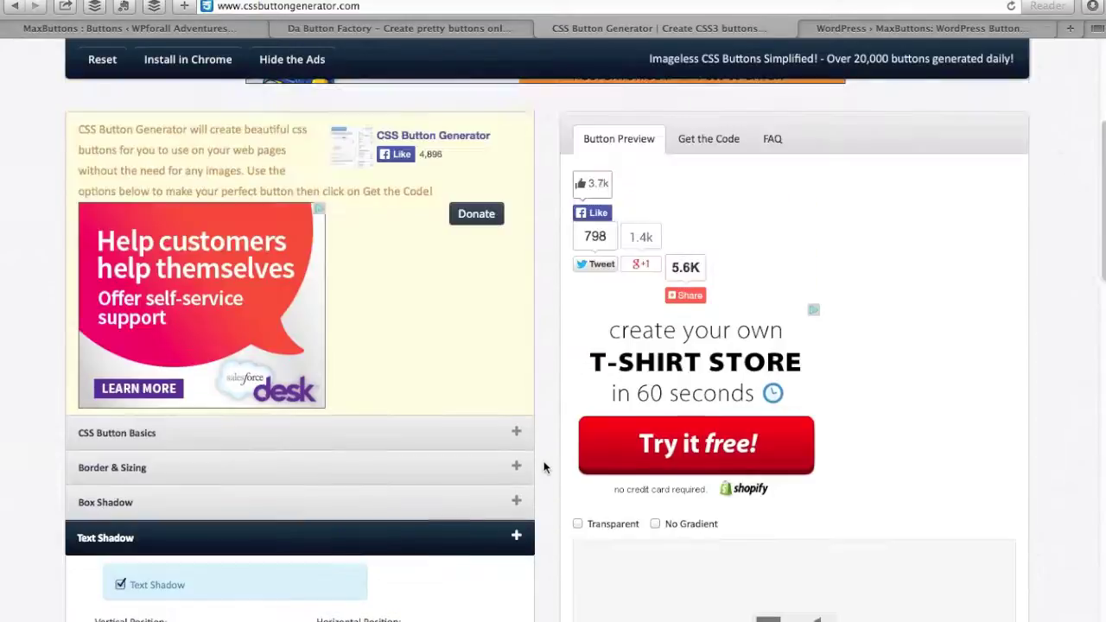
{"action": "left_click", "coordinate": [707, 145]}
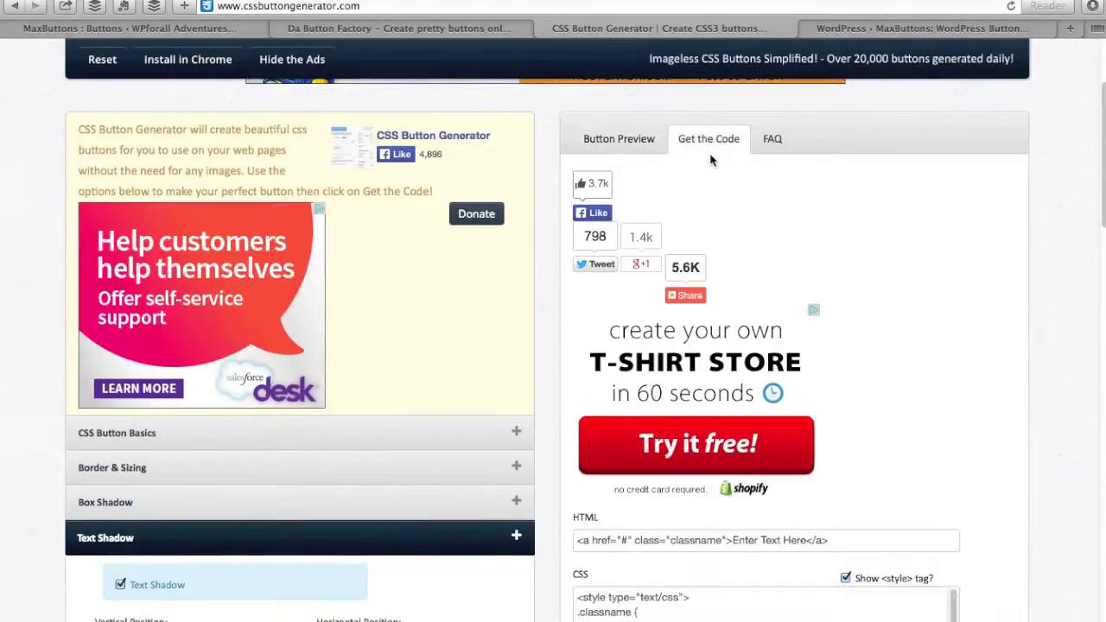
{"action": "scroll", "coordinate": [1055, 246], "scroll_direction": "down", "scroll_amount": 1}
{"action": "scroll", "coordinate": [1052, 253], "scroll_direction": "down", "scroll_amount": 5}
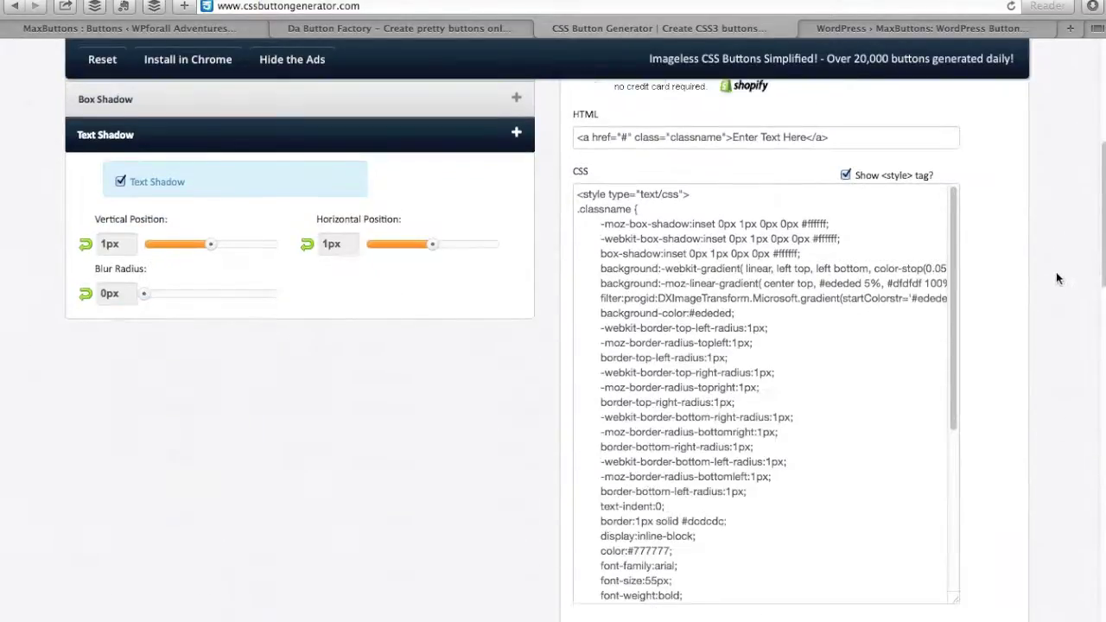
{"action": "left_click", "coordinate": [788, 315]}
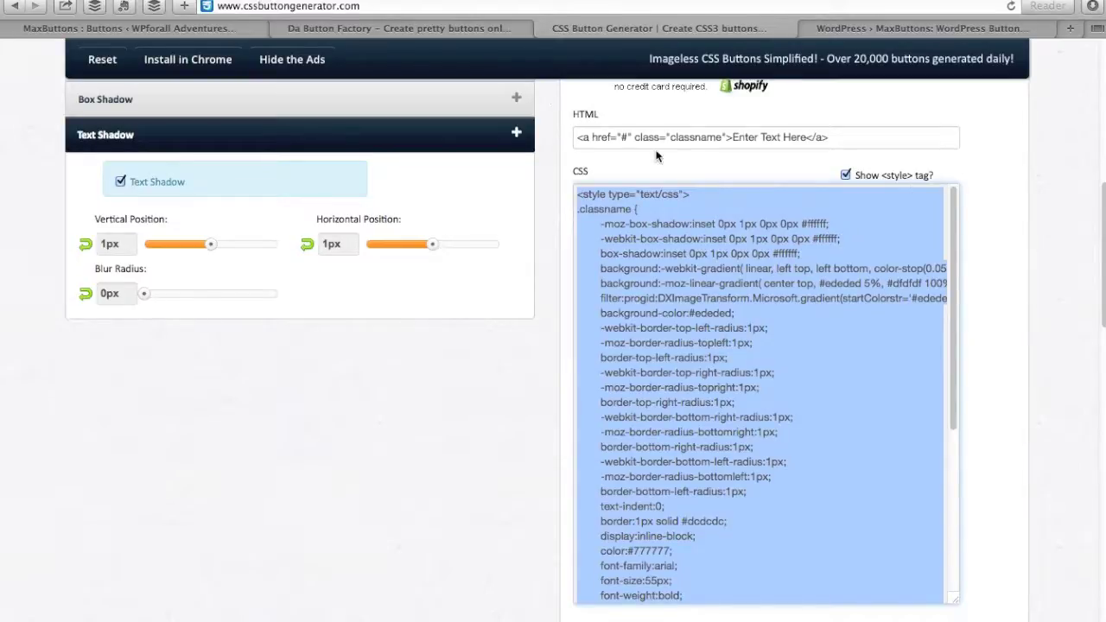
{"action": "left_click", "coordinate": [702, 140]}
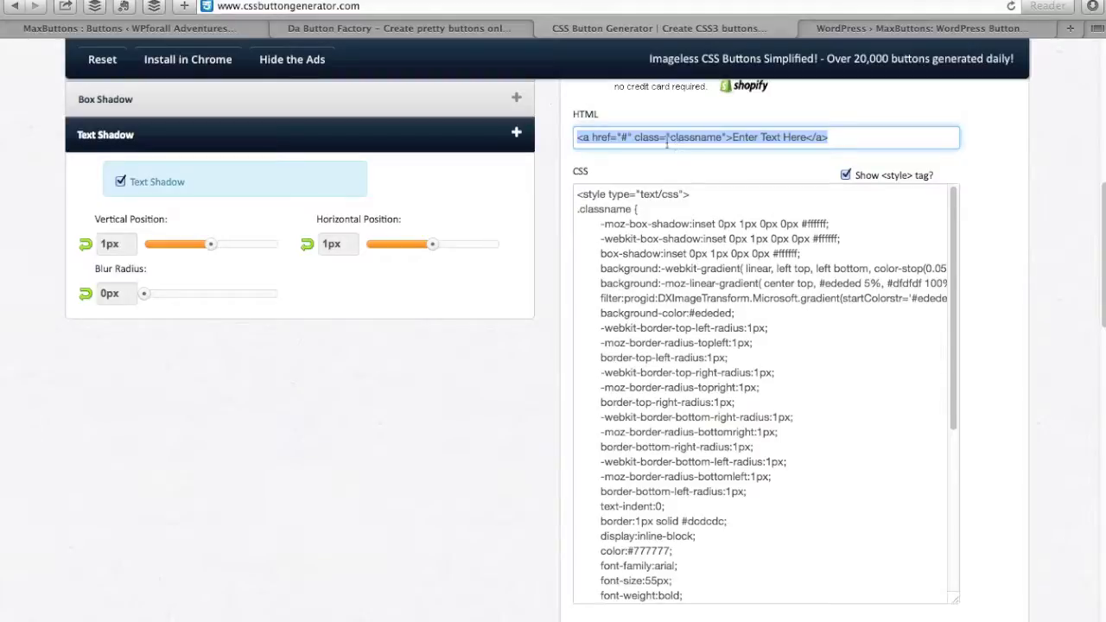
{"action": "left_click", "coordinate": [553, 228]}
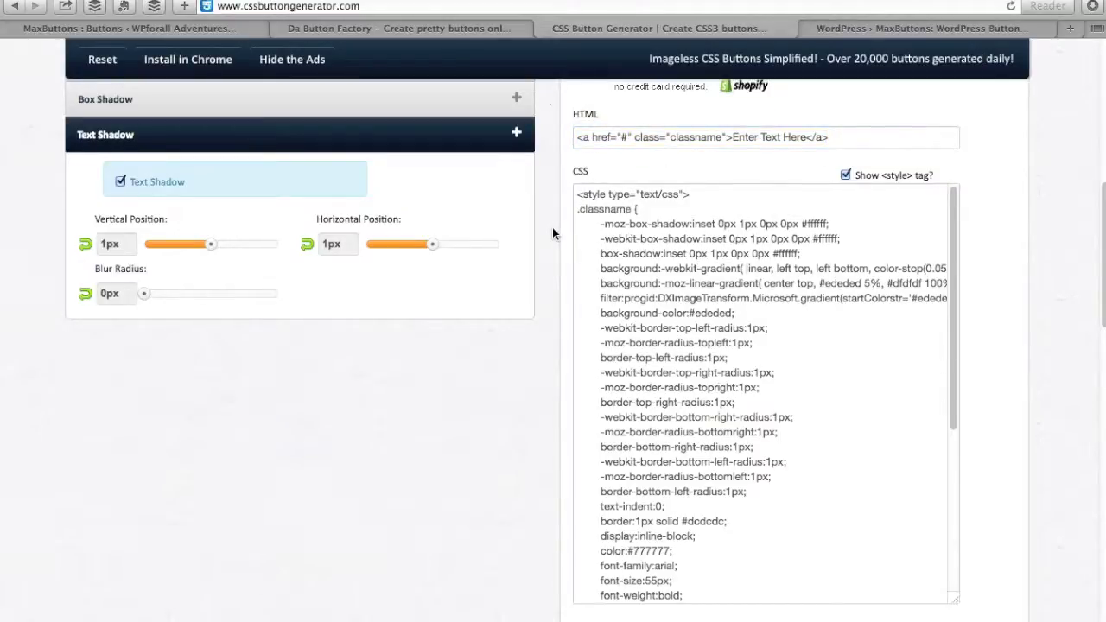
Set the button's CSS class name to "Classname2".
{"action": "scroll", "coordinate": [534, 210], "scroll_direction": "up", "scroll_amount": 5}
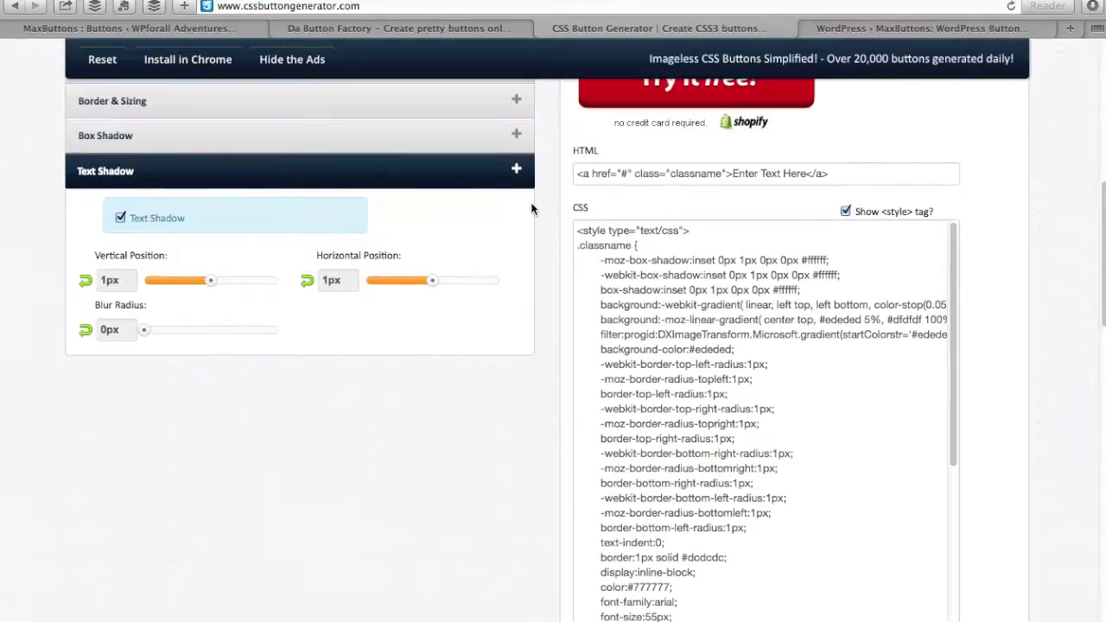
{"action": "left_click", "coordinate": [515, 314]}
{"action": "left_click", "coordinate": [374, 372]}
{"action": "type", "text": "Cassname2"}
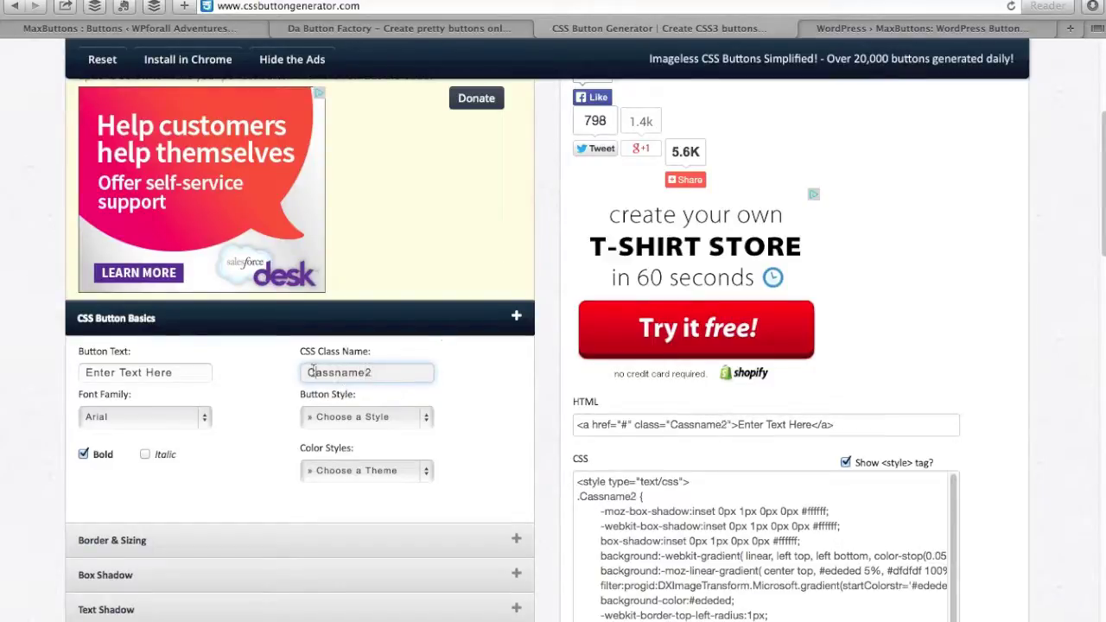
{"action": "left_click", "coordinate": [313, 372]}
{"action": "type", "text": "l"}
{"action": "left_click", "coordinate": [555, 411]}
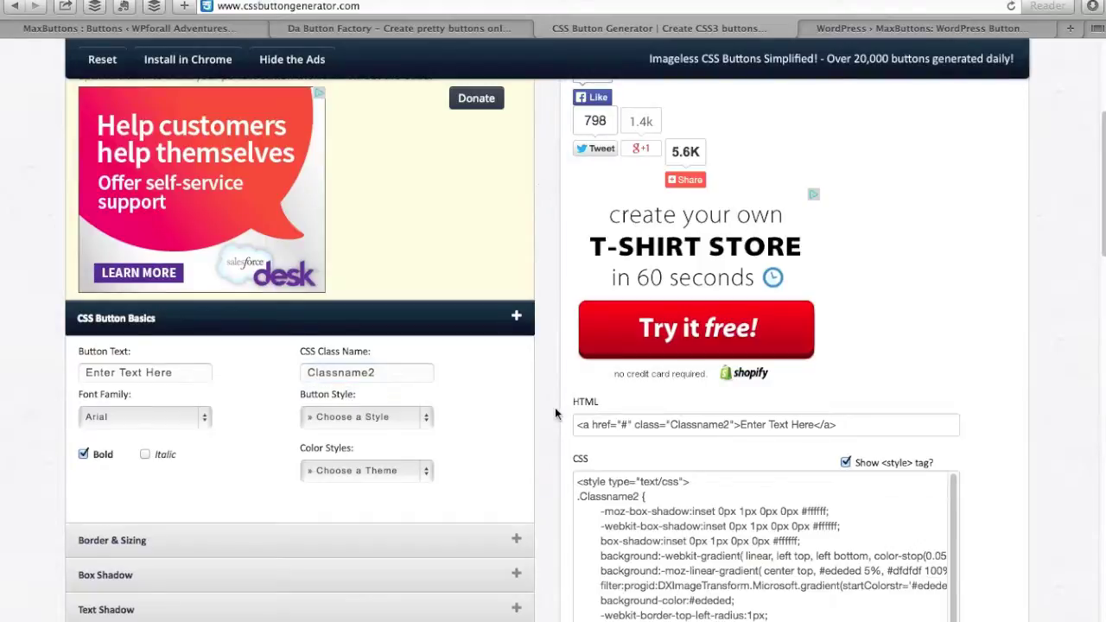
Examine how the class name is used in the generated HTML line and throughout the CSS code.
{"action": "scroll", "coordinate": [555, 413], "scroll_direction": "down", "scroll_amount": 4}
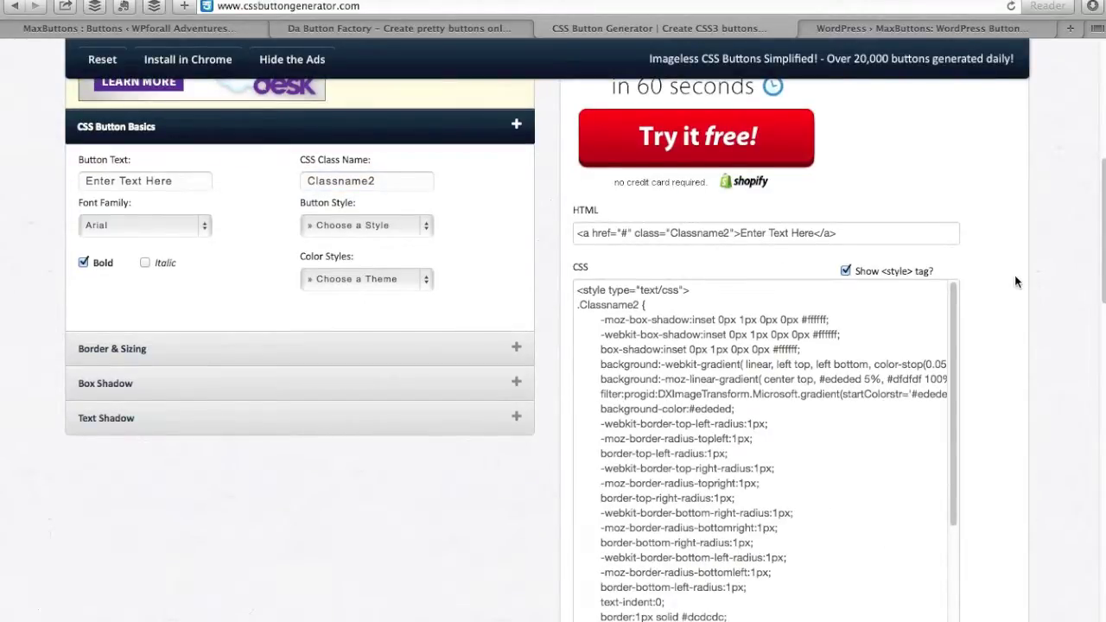
{"action": "double_click", "coordinate": [702, 233]}
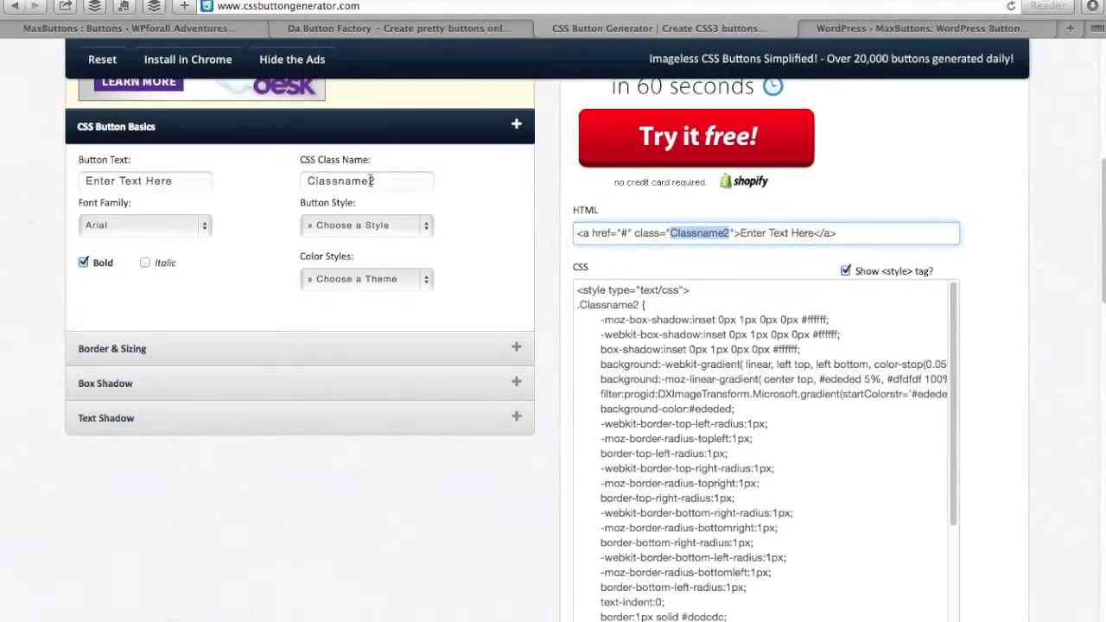
{"action": "left_click", "coordinate": [617, 316]}
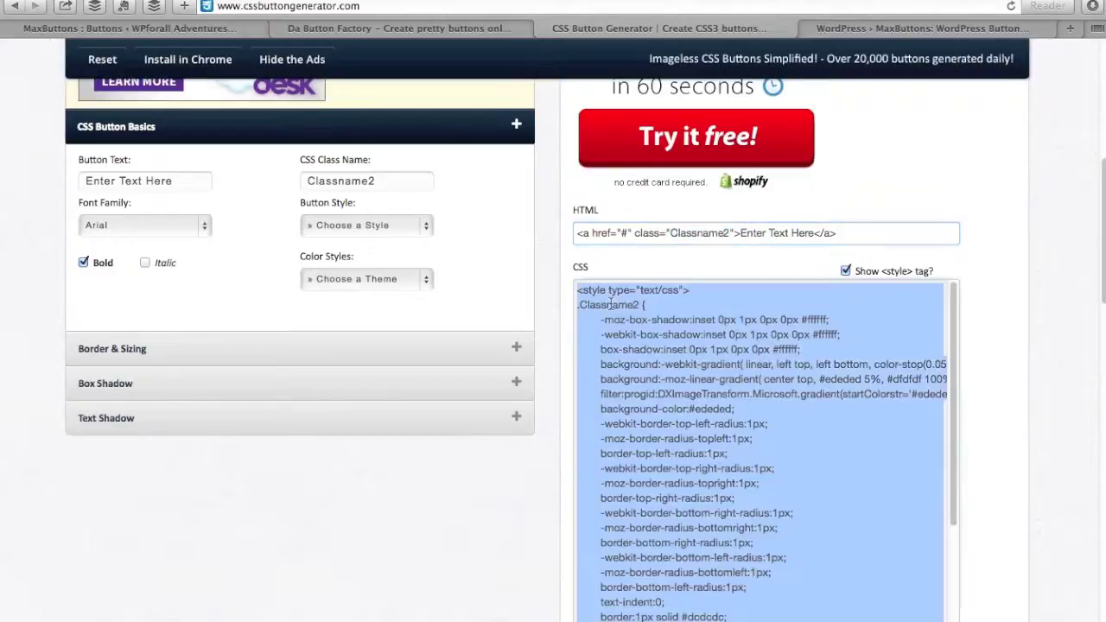
{"action": "scroll", "coordinate": [636, 311], "scroll_direction": "down", "scroll_amount": 5}
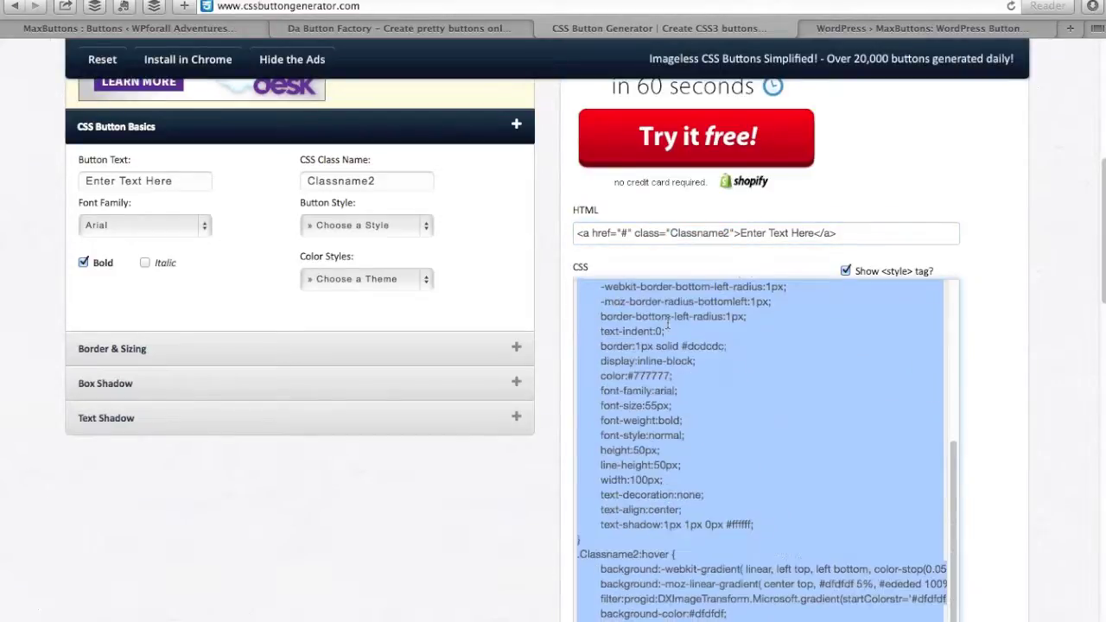
{"action": "scroll", "coordinate": [1017, 479], "scroll_direction": "down", "scroll_amount": 2}
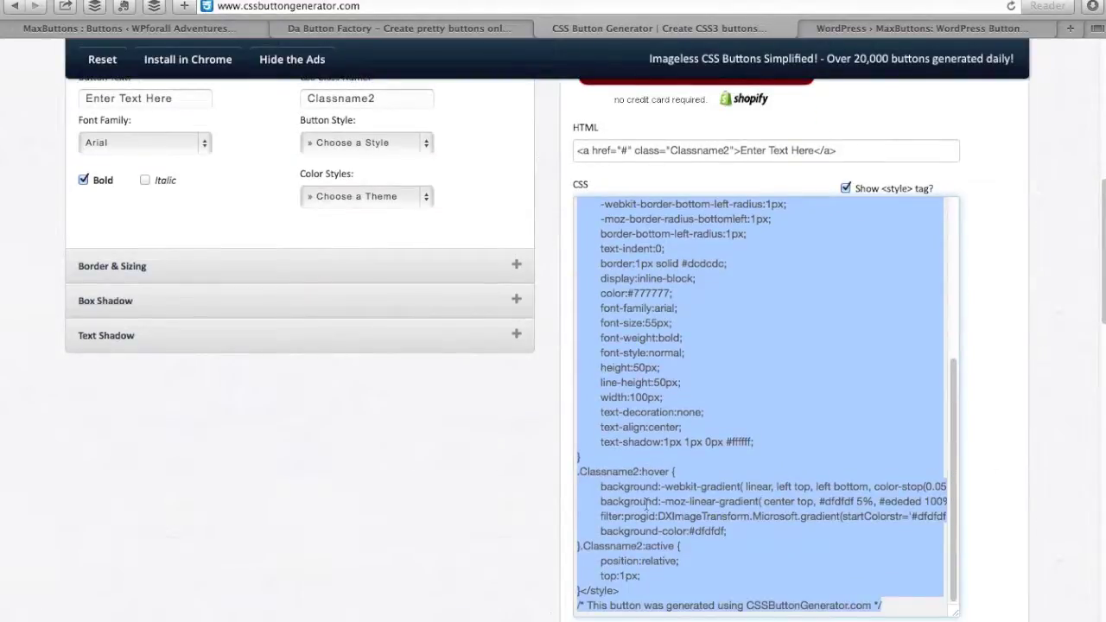
{"action": "scroll", "coordinate": [864, 432], "scroll_direction": "up", "scroll_amount": 5}
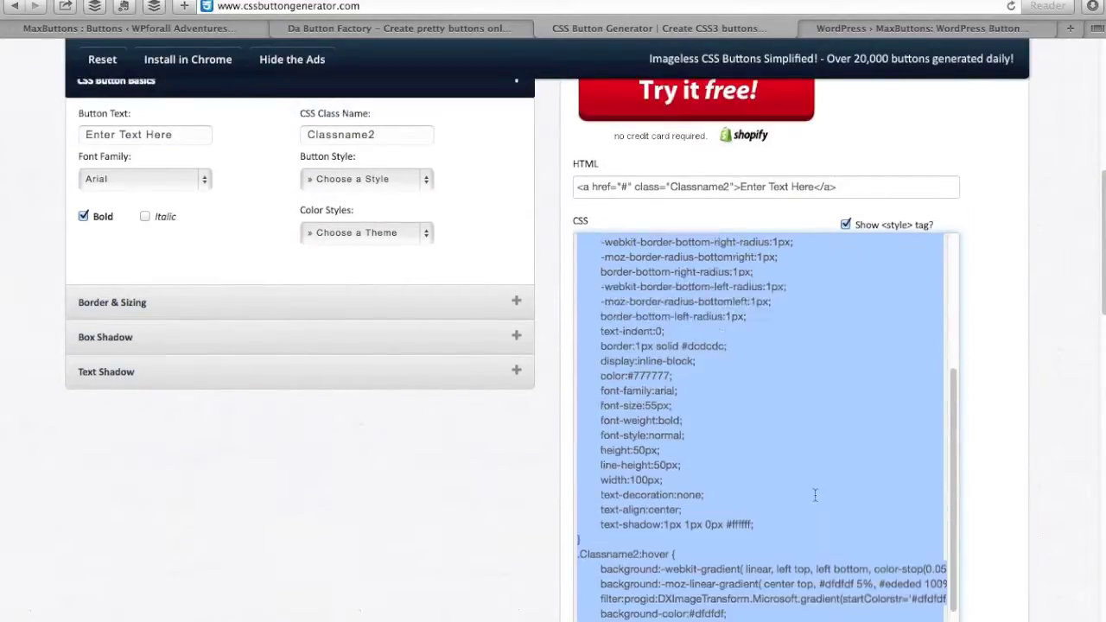
{"action": "double_click", "coordinate": [686, 186]}
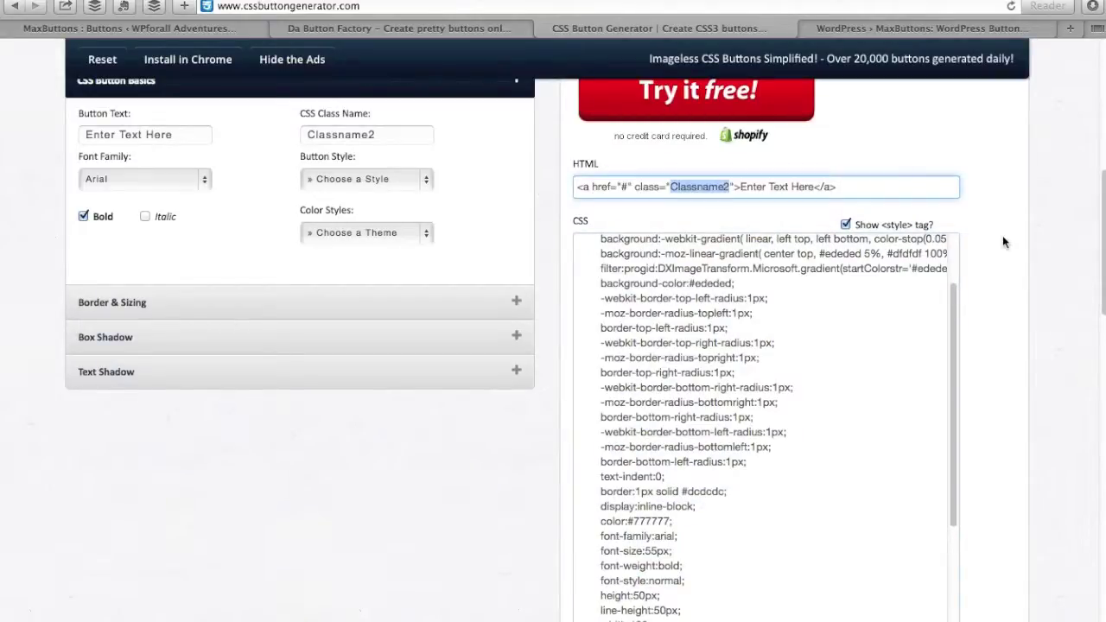
{"action": "left_click", "coordinate": [655, 213]}
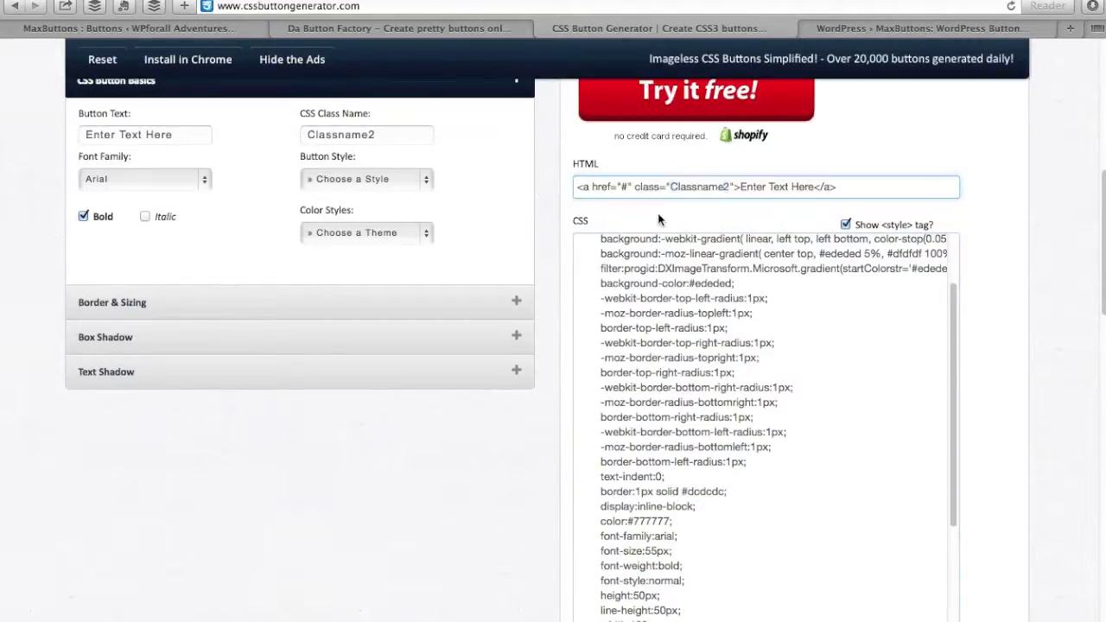
{"action": "scroll", "coordinate": [1061, 325], "scroll_direction": "up", "scroll_amount": 5}
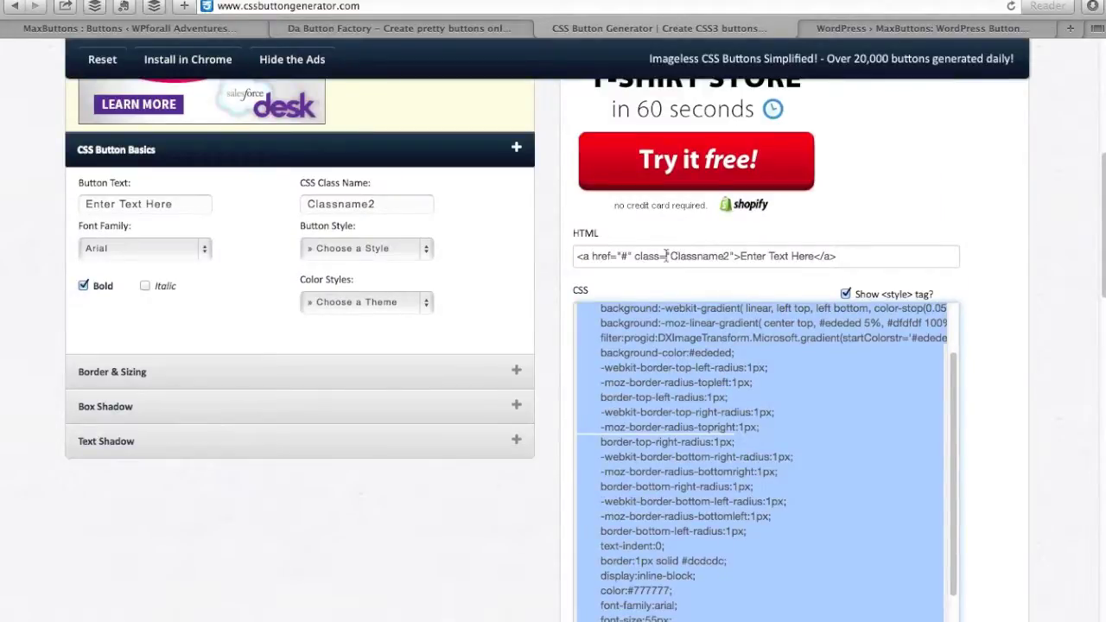
{"action": "scroll", "coordinate": [698, 430], "scroll_direction": "up", "scroll_amount": 2}
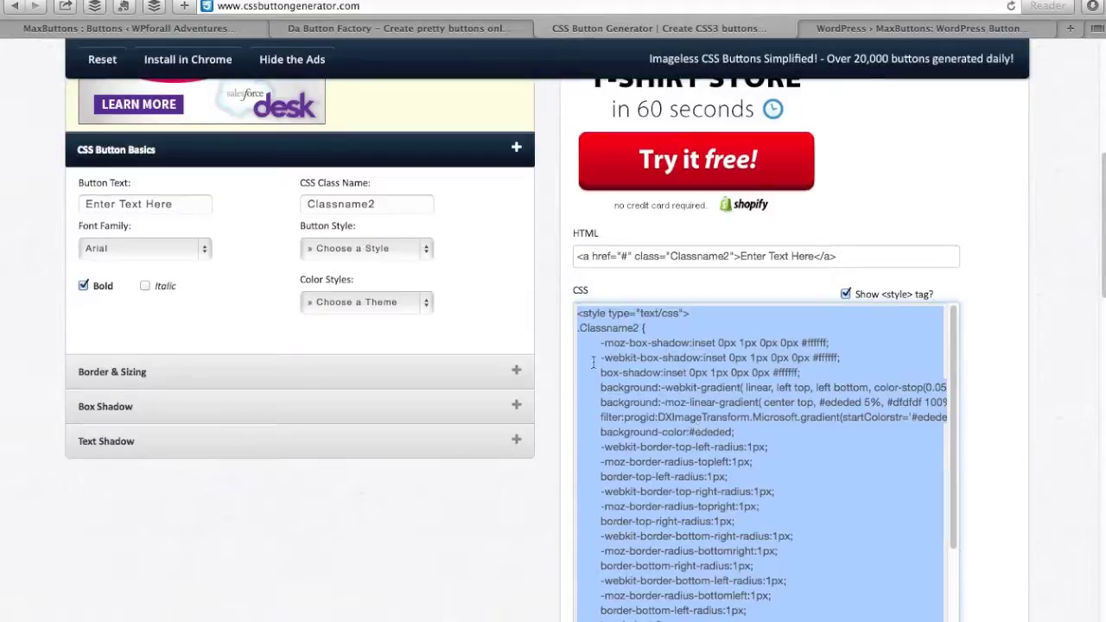
Highlight the class name in the HTML line and compare it with the selector in the CSS code.
{"action": "left_click", "coordinate": [1069, 295]}
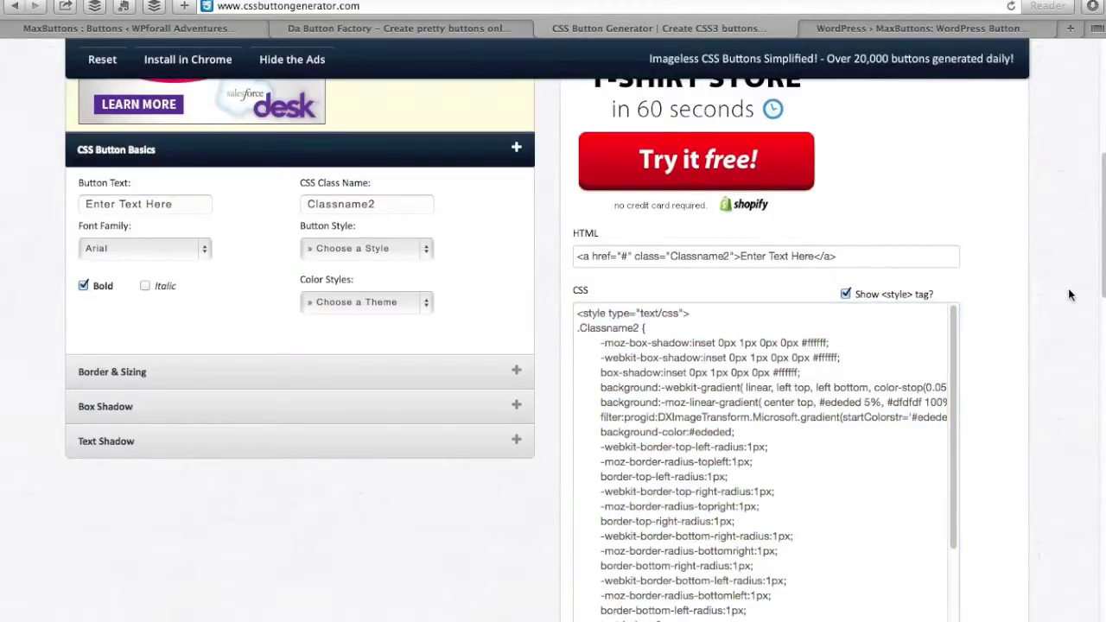
{"action": "left_click_drag", "start_coordinate": [730, 256], "coordinate": [666, 256]}
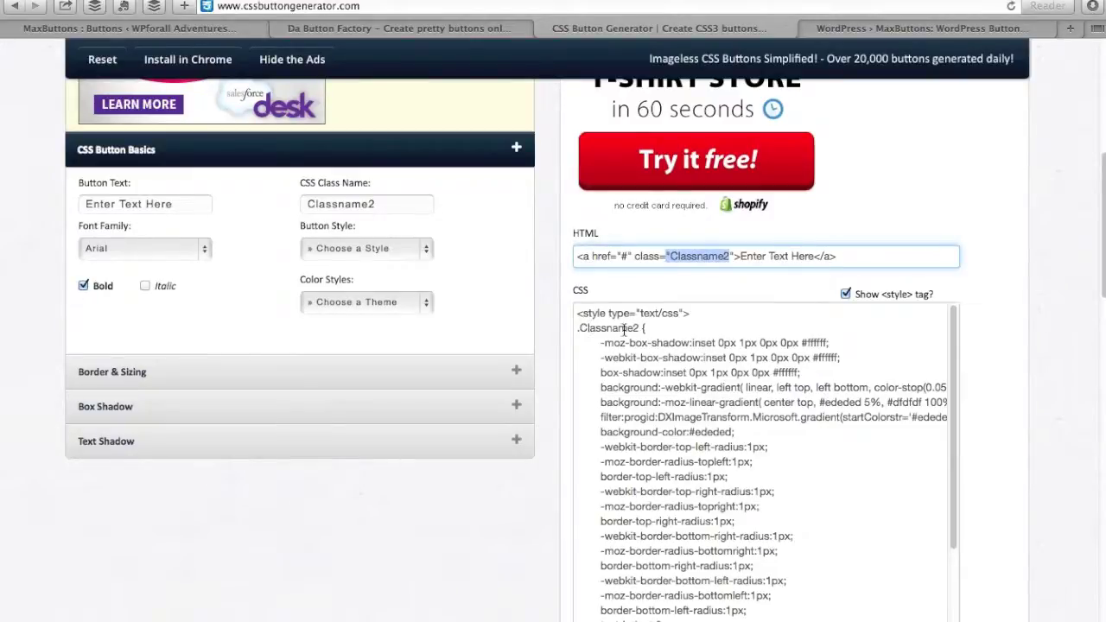
{"action": "left_click", "coordinate": [1003, 312]}
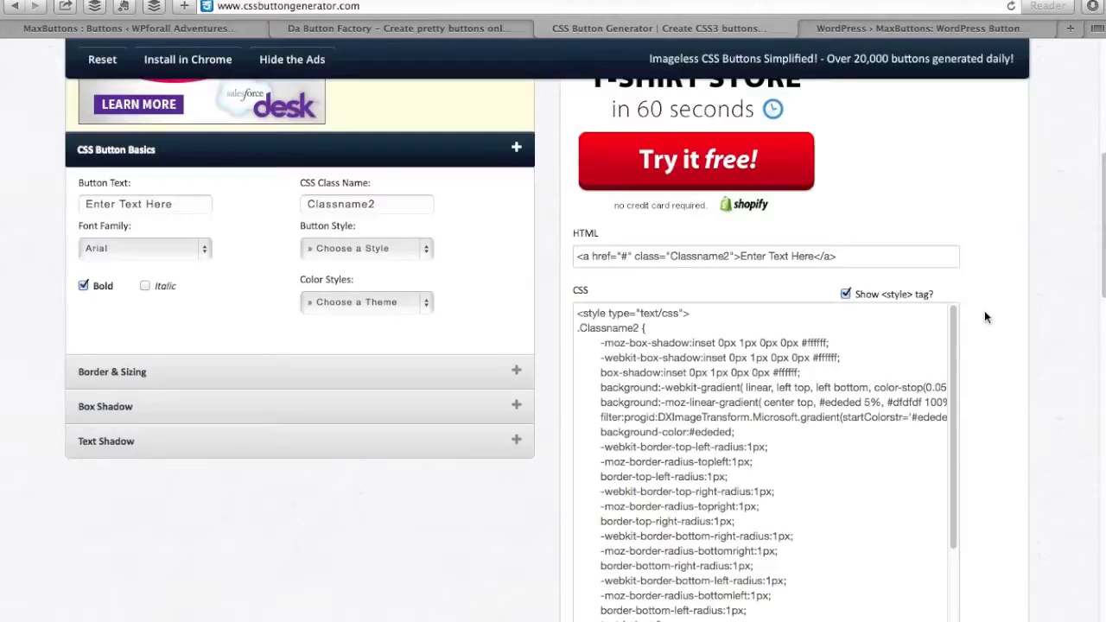
View the description of the MaxButtons plugin in the WordPress plugin directory.
{"action": "left_click", "coordinate": [933, 28]}
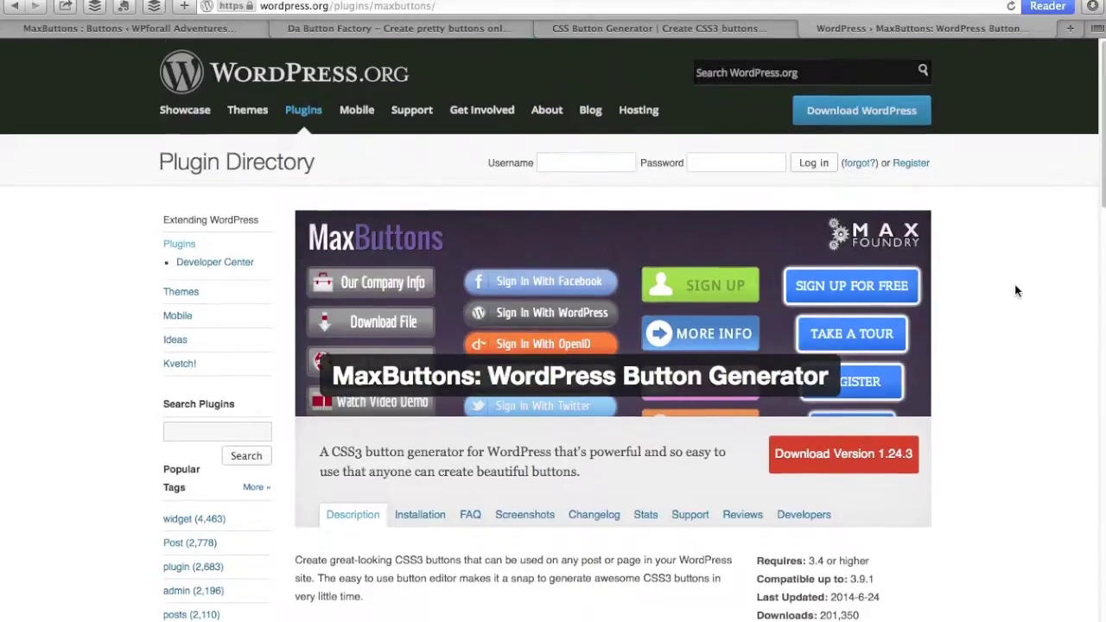
{"action": "scroll", "coordinate": [1016, 291], "scroll_direction": "down", "scroll_amount": 1}
{"action": "scroll", "coordinate": [1016, 291], "scroll_direction": "down", "scroll_amount": 2}
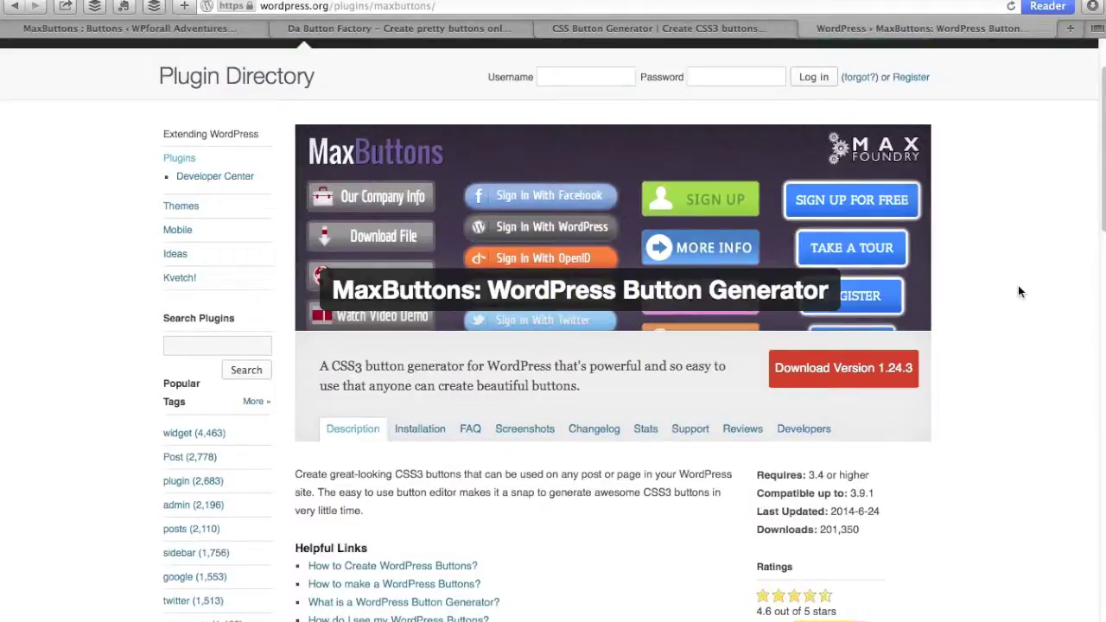
{"action": "scroll", "coordinate": [1019, 291], "scroll_direction": "down", "scroll_amount": 4}
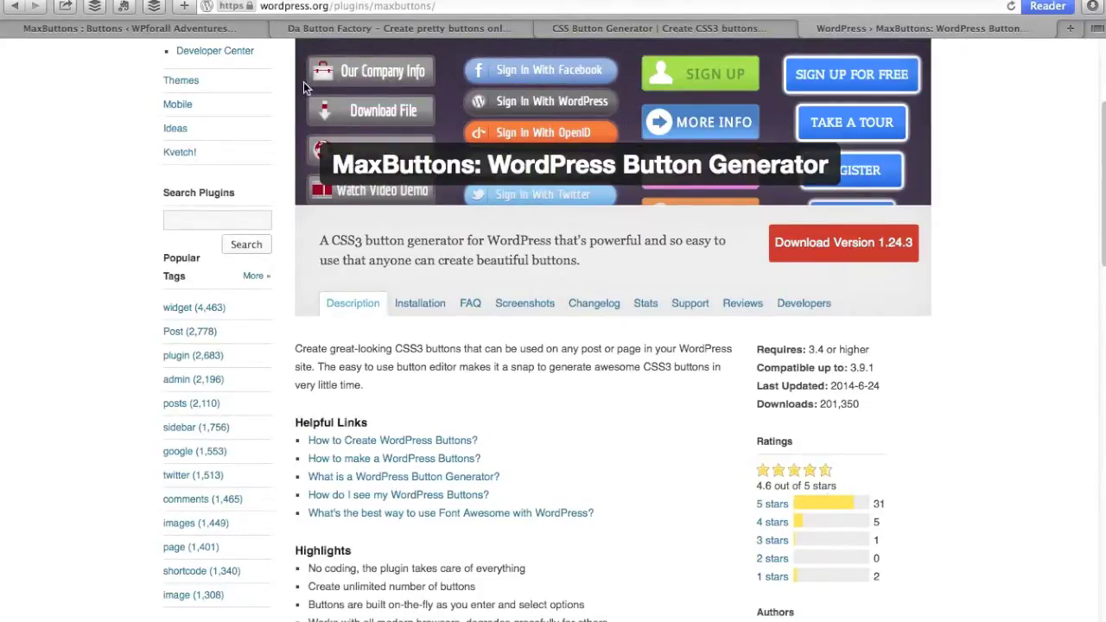
Add a new button in the site's MaxButtons button list and name it "Green Button".
{"action": "left_click", "coordinate": [216, 32]}
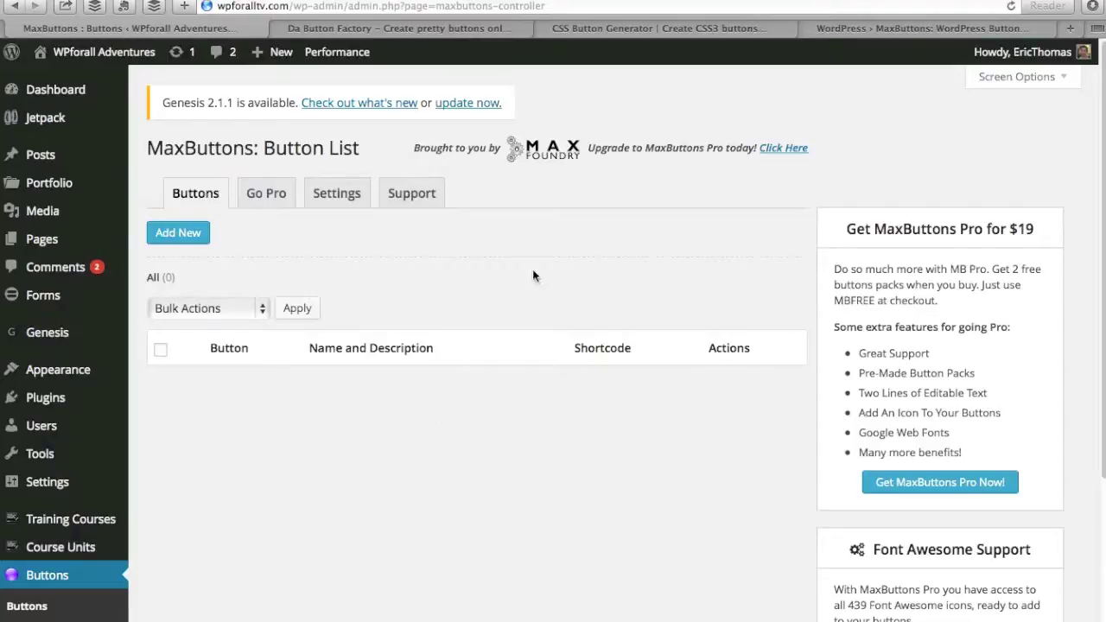
{"action": "left_click", "coordinate": [193, 234]}
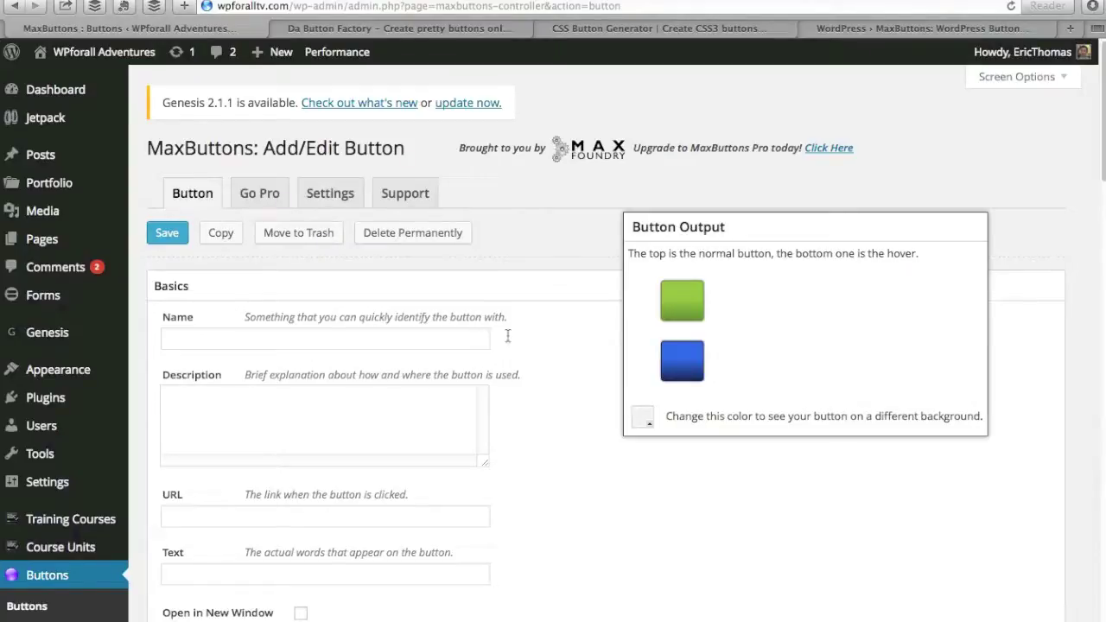
{"action": "left_click", "coordinate": [453, 344]}
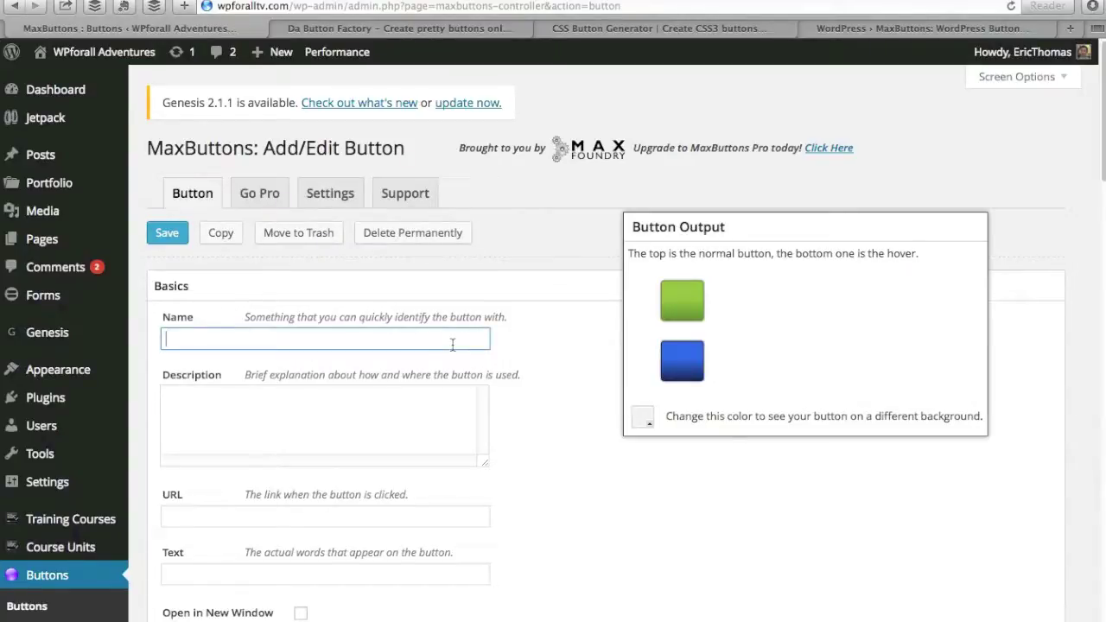
{"action": "type", "text": "Green Button"}
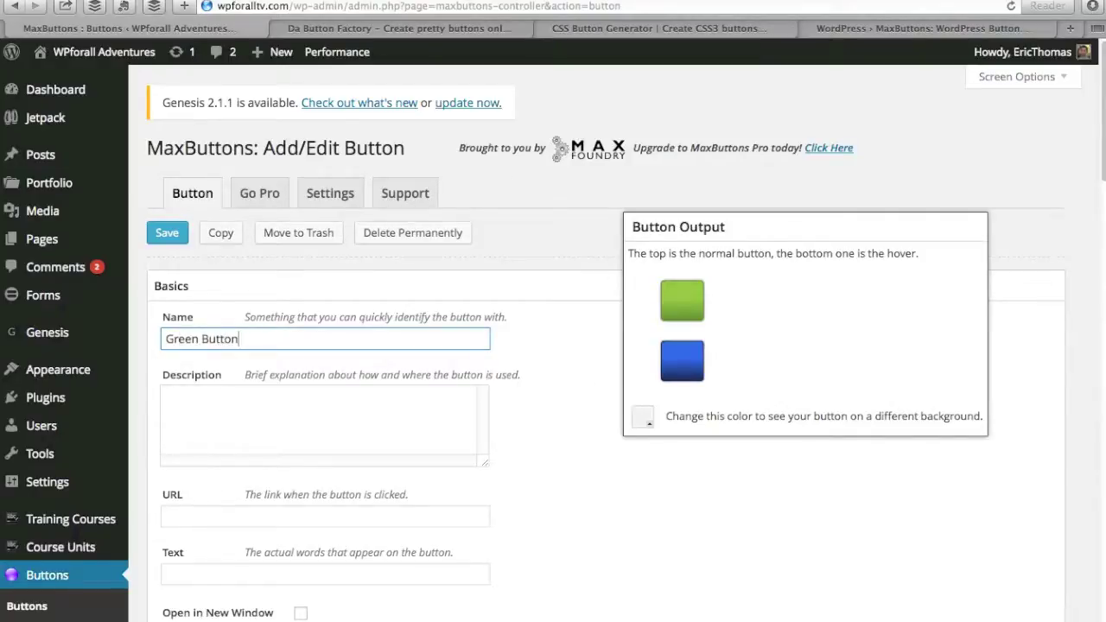
{"action": "left_click", "coordinate": [540, 376]}
{"action": "scroll", "coordinate": [535, 371], "scroll_direction": "down", "scroll_amount": 2}
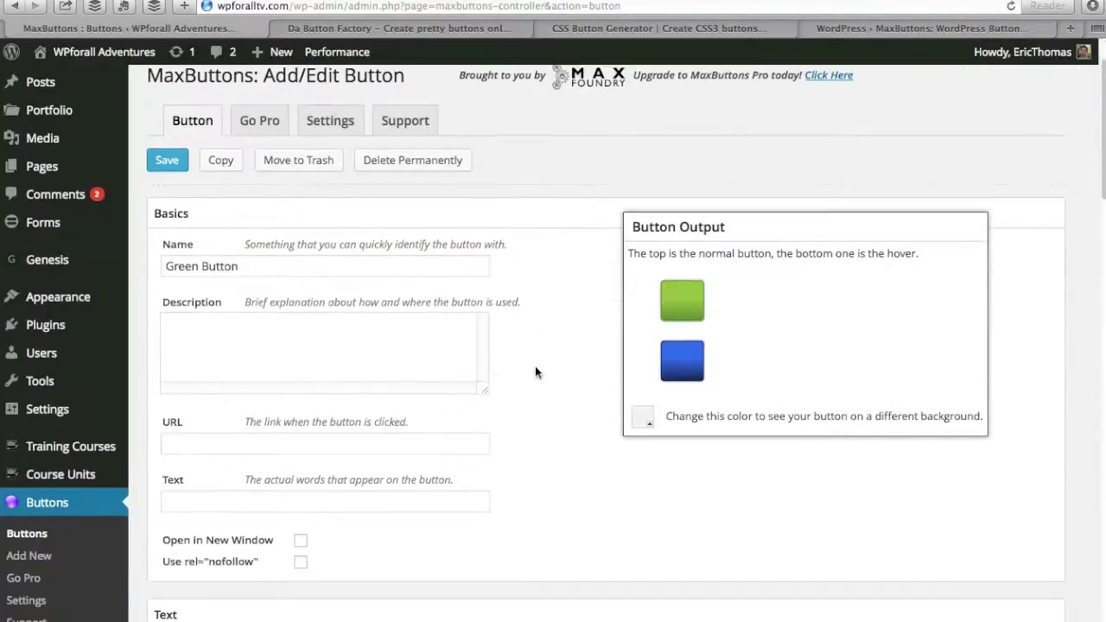
{"action": "left_click", "coordinate": [344, 351]}
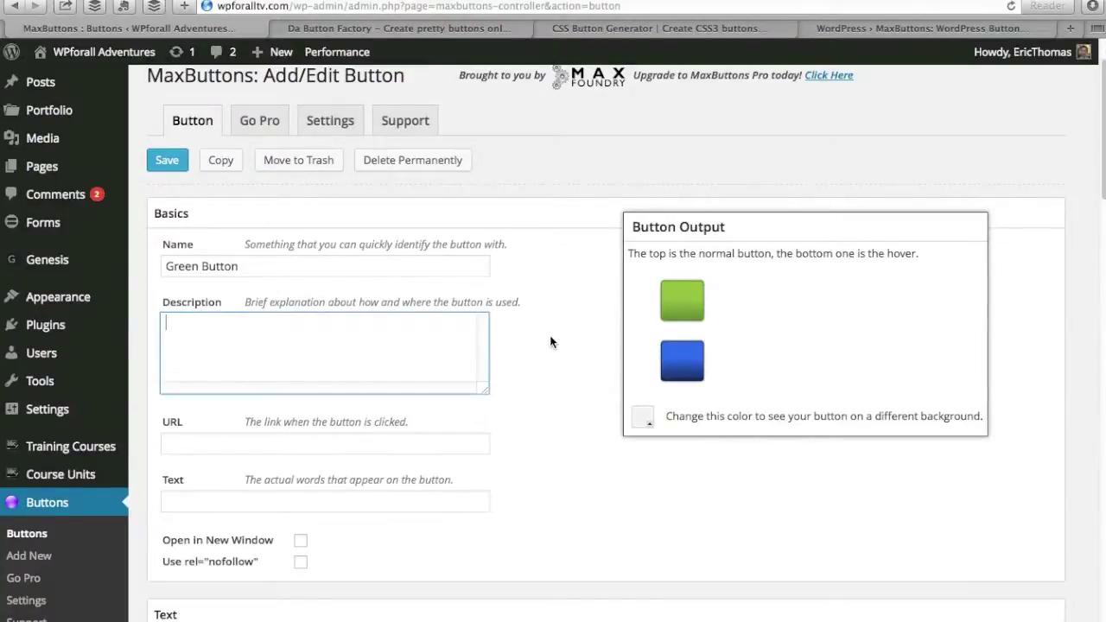
{"action": "type", "text": "dsfd"}
{"action": "left_click", "coordinate": [549, 380]}
{"action": "scroll", "coordinate": [520, 399], "scroll_direction": "down", "scroll_amount": 1}
{"action": "left_click", "coordinate": [430, 402]}
{"action": "type", "text": "htt"}
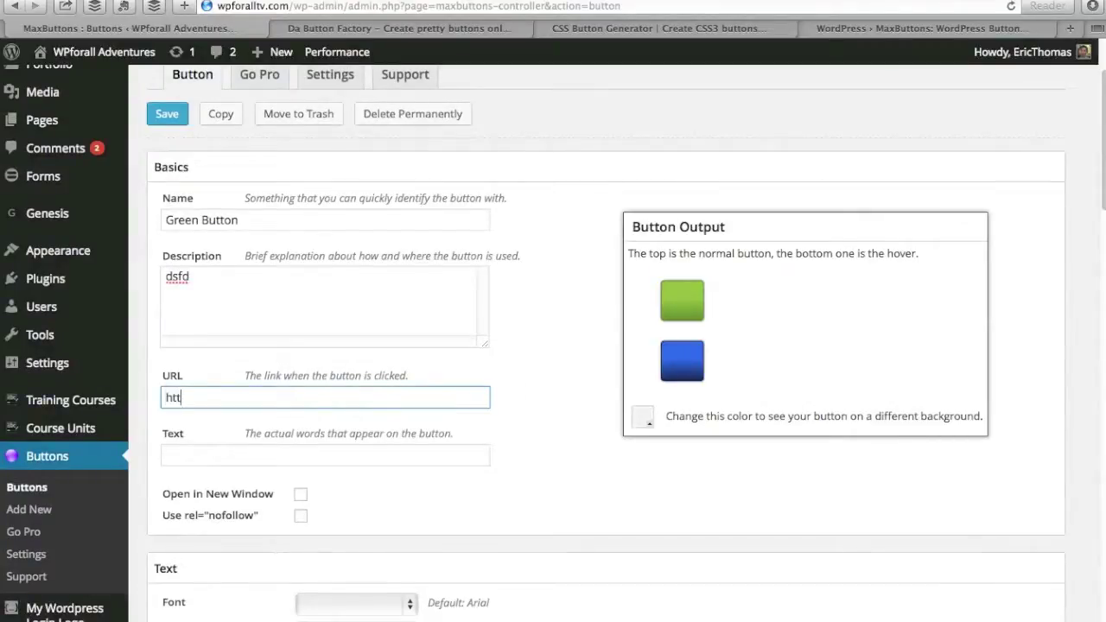
{"action": "type", "text": "p://wpforall.com"}
Set the button's text to "Go Now!" and make its link open in a new window.
{"action": "key", "text": "Tab"}
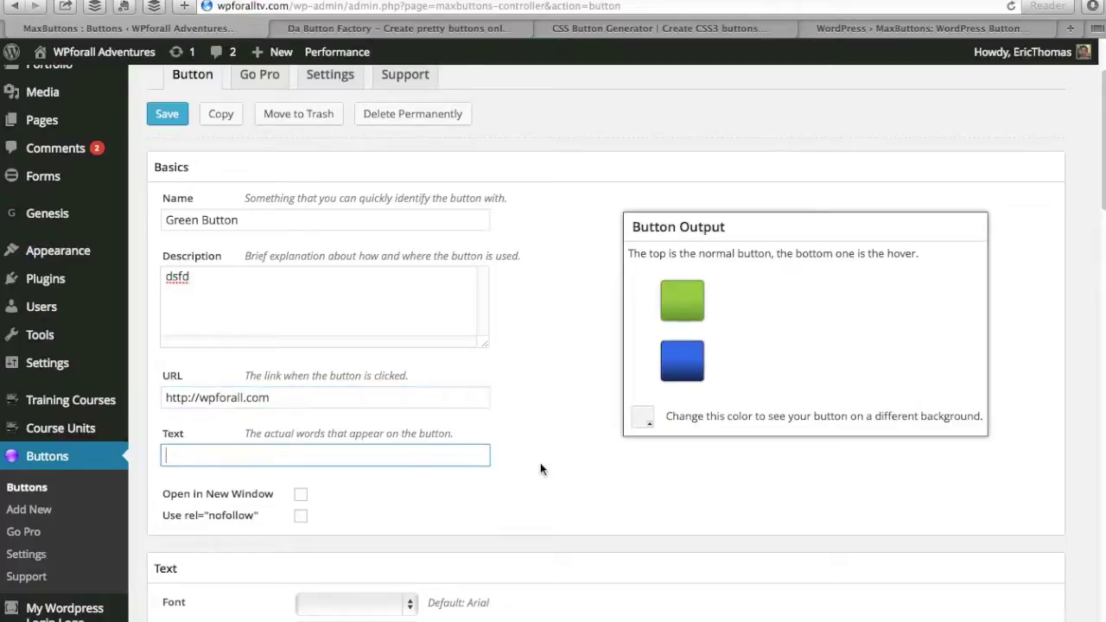
{"action": "type", "text": "Go Now!"}
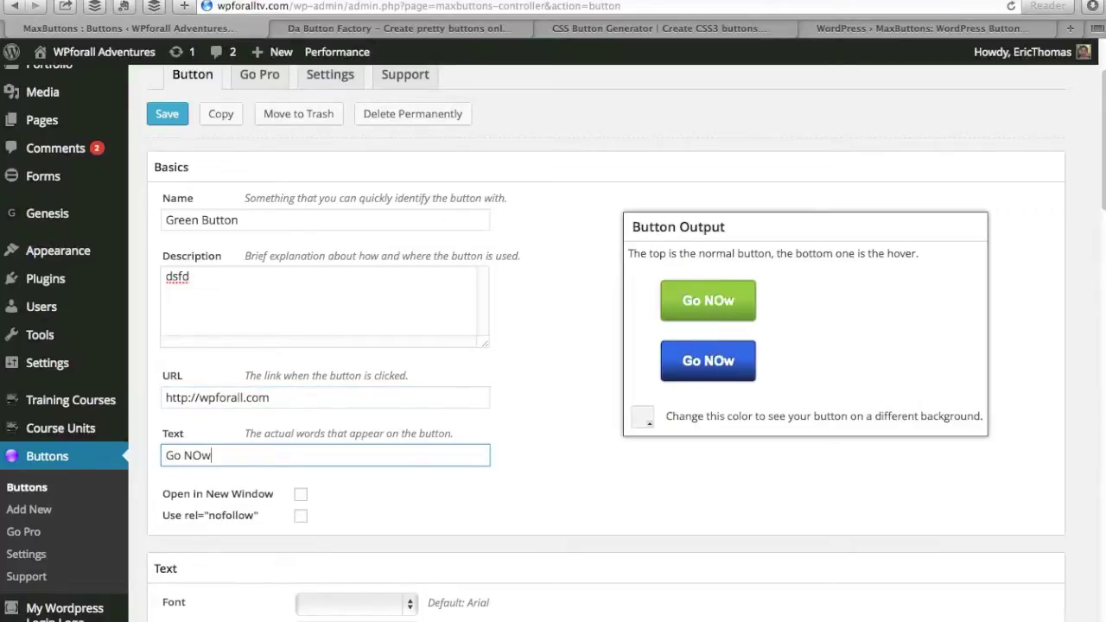
{"action": "left_click", "coordinate": [579, 418]}
{"action": "scroll", "coordinate": [577, 417], "scroll_direction": "down", "scroll_amount": 2}
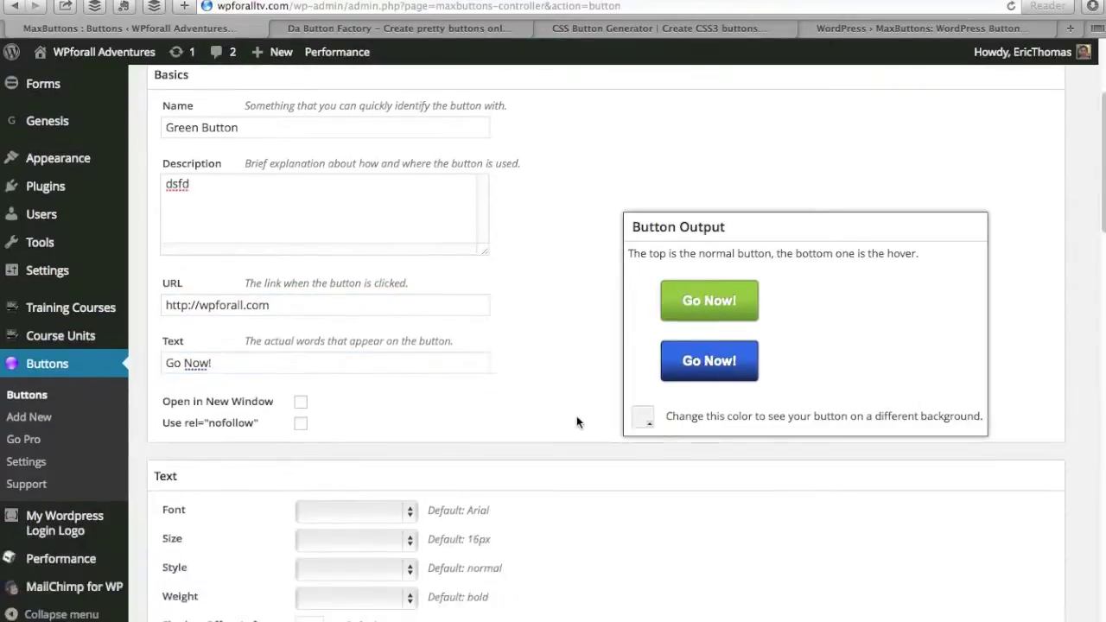
{"action": "left_click", "coordinate": [301, 402]}
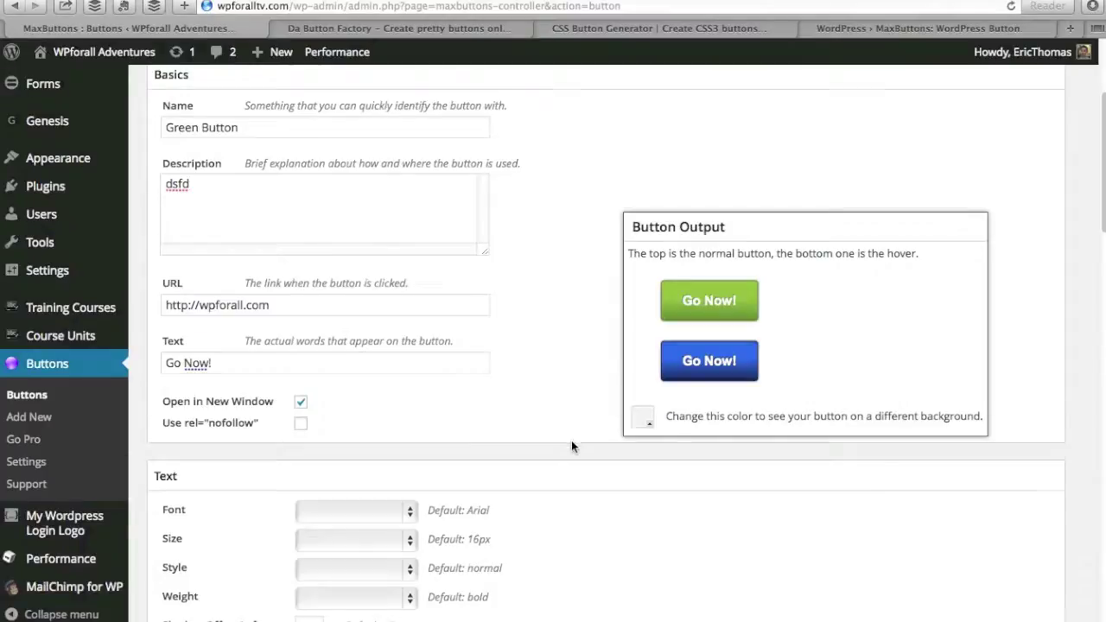
Try Times New Roman as the button text's font and settle on Arial.
{"action": "scroll", "coordinate": [571, 440], "scroll_direction": "down", "scroll_amount": 3}
{"action": "left_click", "coordinate": [379, 402]}
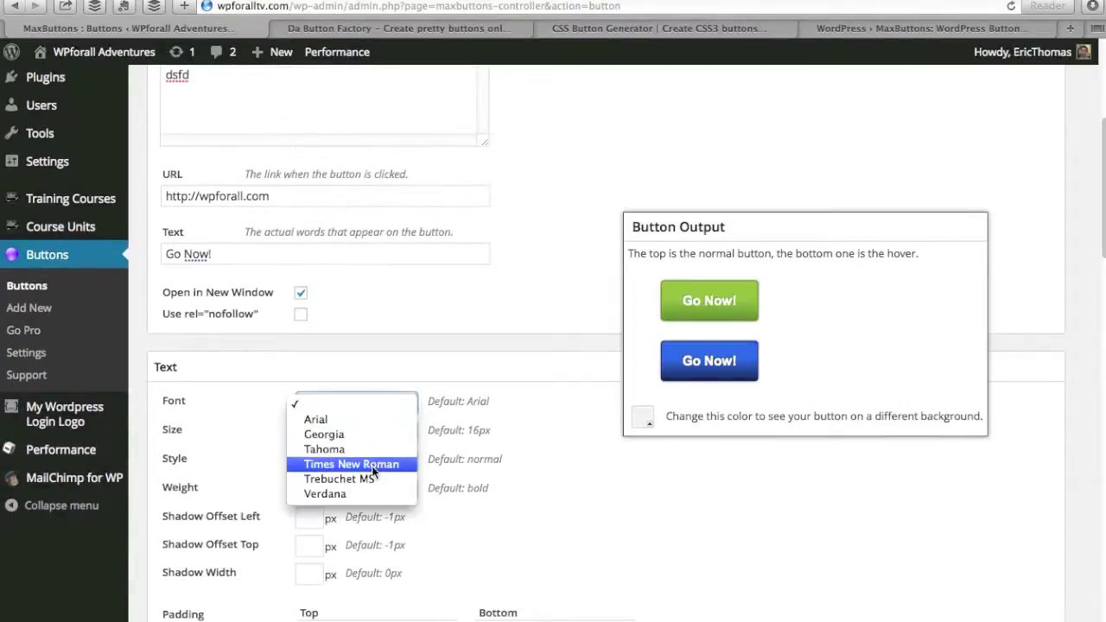
{"action": "left_click", "coordinate": [372, 465]}
{"action": "scroll", "coordinate": [557, 454], "scroll_direction": "down", "scroll_amount": 1}
{"action": "left_click", "coordinate": [391, 362]}
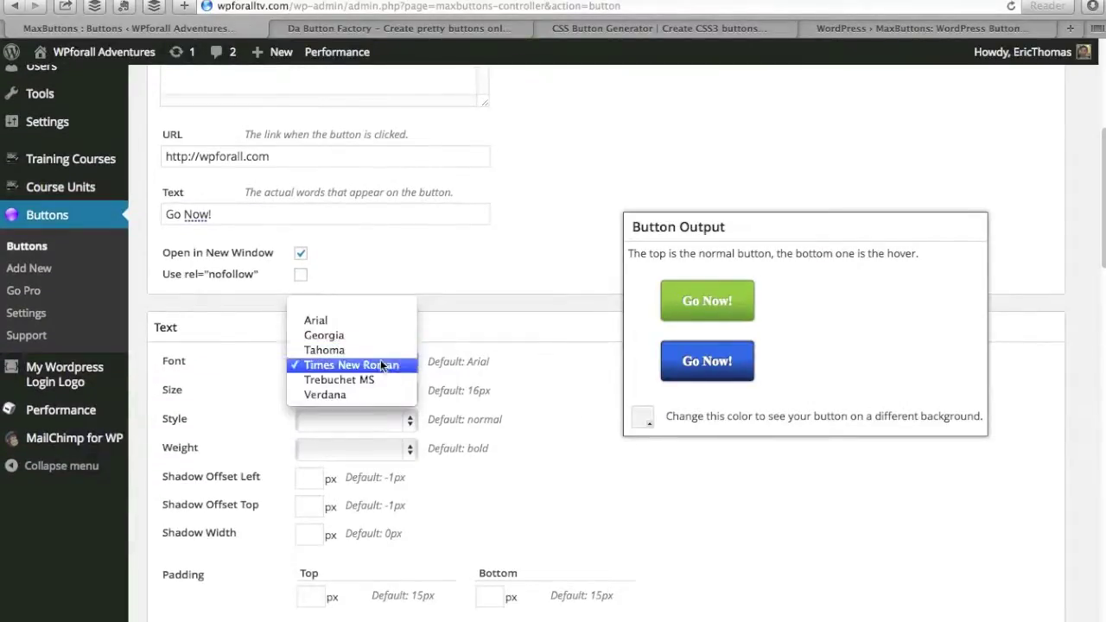
{"action": "left_click", "coordinate": [376, 320]}
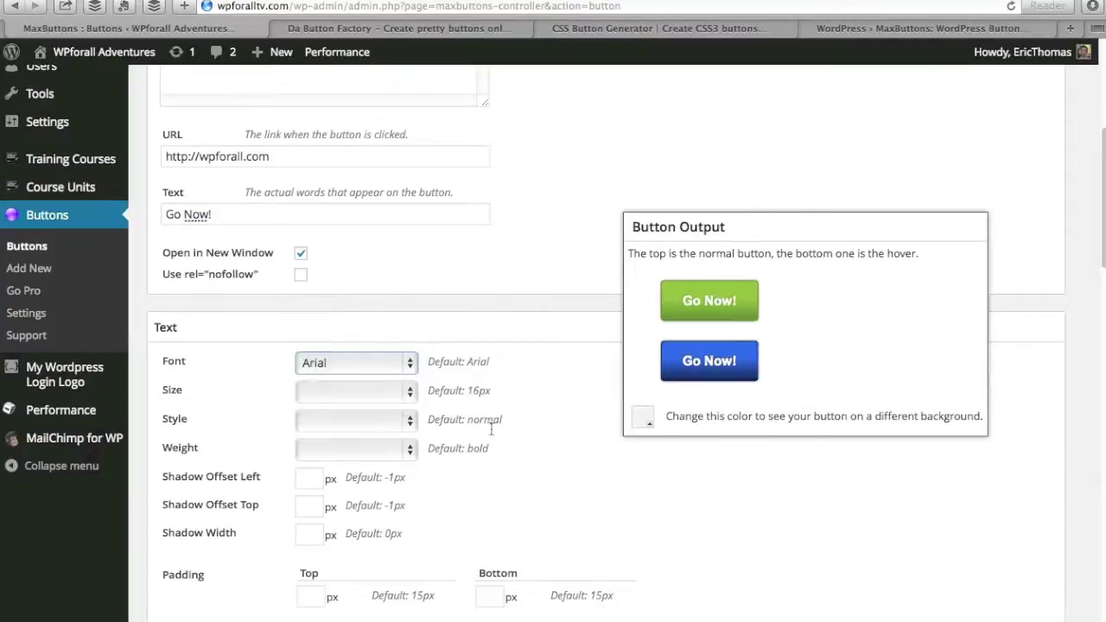
Set the size of the button text to 20px.
{"action": "left_click", "coordinate": [362, 391]}
{"action": "left_click", "coordinate": [367, 480]}
{"action": "left_click", "coordinate": [375, 392]}
{"action": "left_click", "coordinate": [366, 469]}
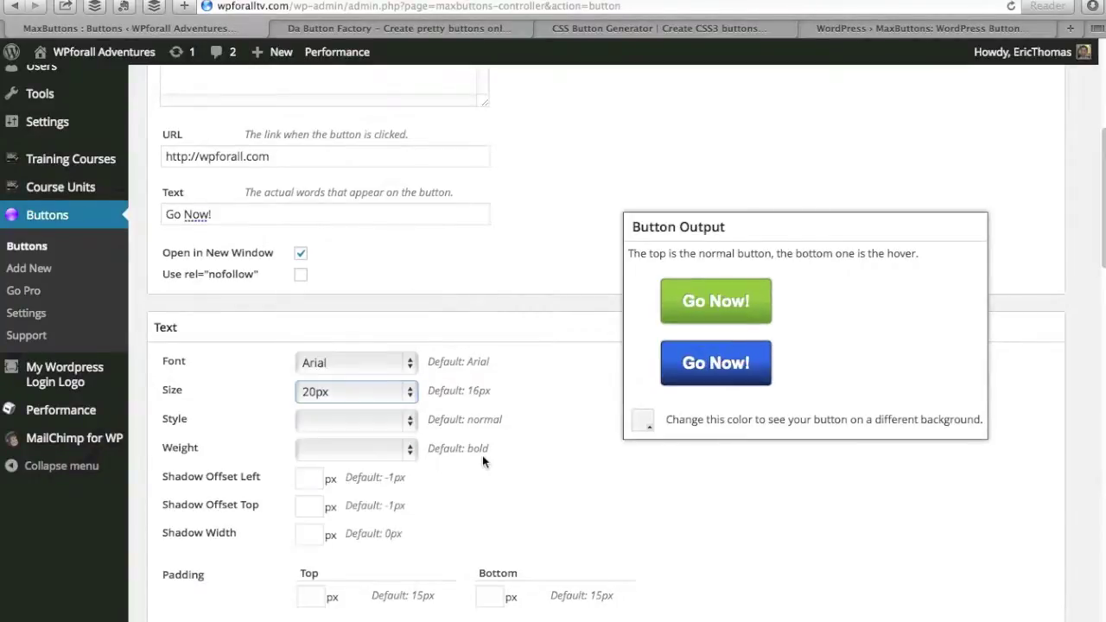
Set the button text's style to italic and its weight to bold.
{"action": "scroll", "coordinate": [518, 395], "scroll_direction": "down", "scroll_amount": 2}
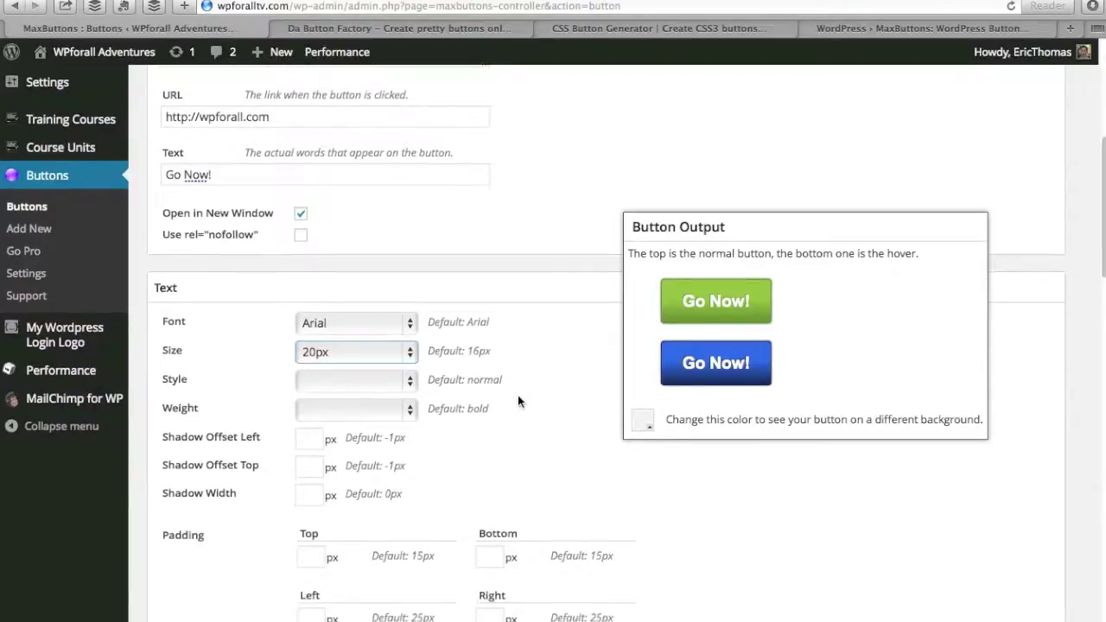
{"action": "left_click", "coordinate": [398, 380]}
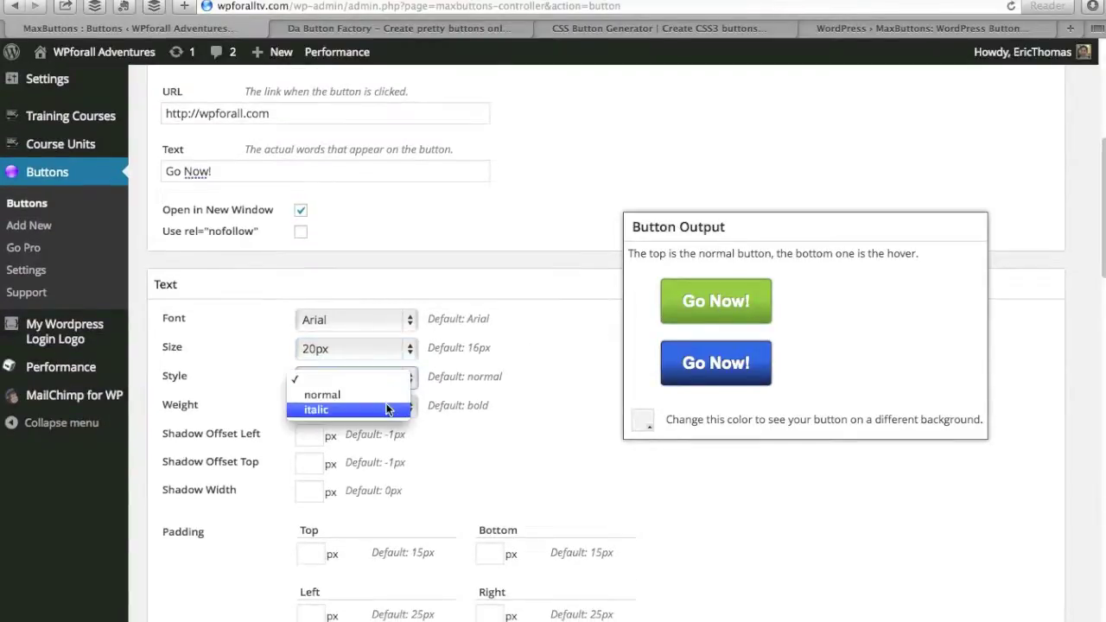
{"action": "left_click", "coordinate": [423, 411]}
{"action": "scroll", "coordinate": [526, 385], "scroll_direction": "down", "scroll_amount": 3}
{"action": "left_click", "coordinate": [398, 337]}
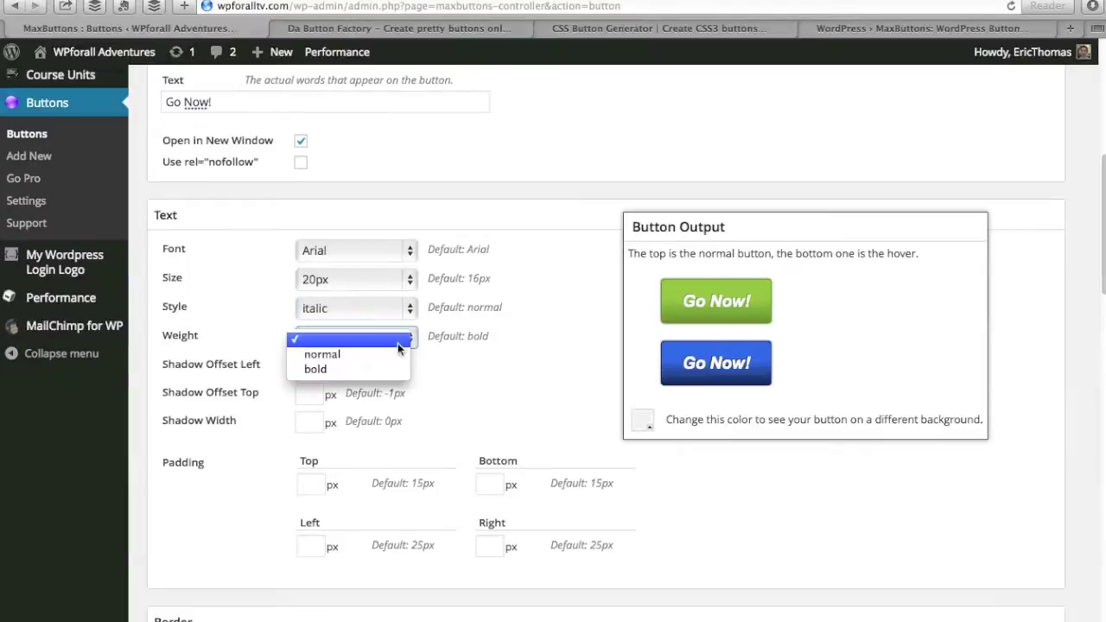
{"action": "left_click", "coordinate": [384, 370]}
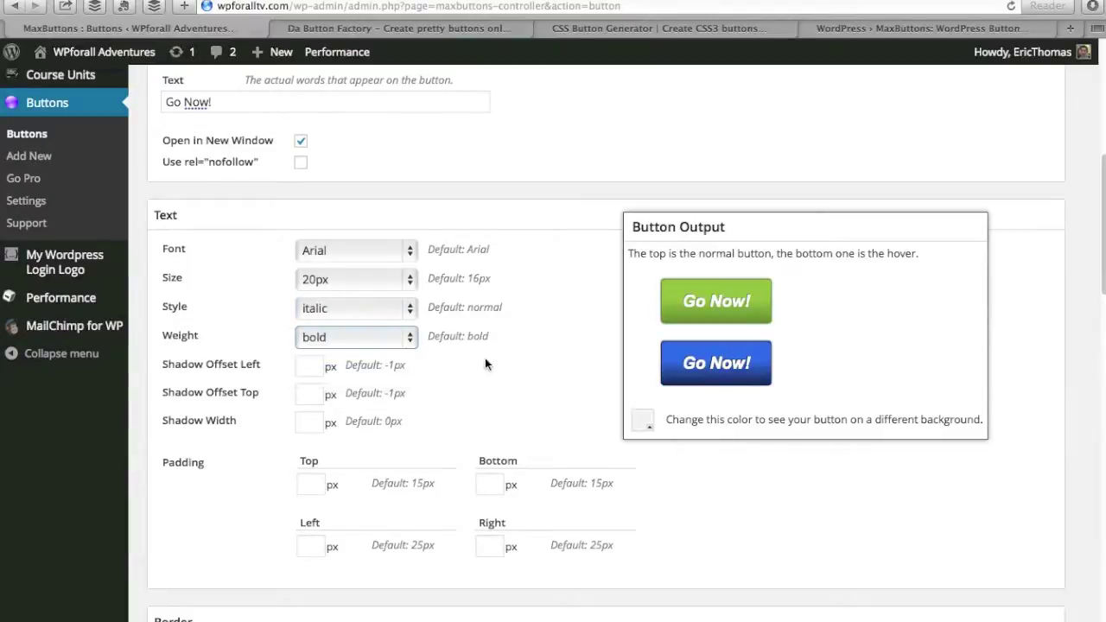
Set the text's Shadow Offset Left to 2 px and raise it to 10 px.
{"action": "scroll", "coordinate": [445, 372], "scroll_direction": "down", "scroll_amount": 1}
{"action": "left_click", "coordinate": [312, 337]}
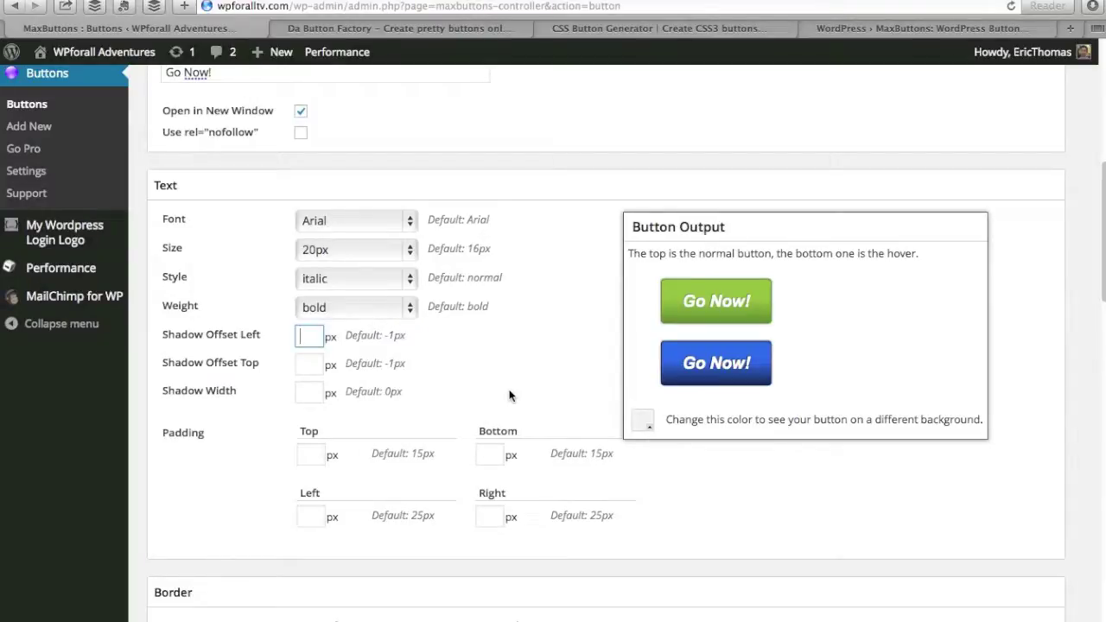
{"action": "type", "text": "2"}
{"action": "left_click", "coordinate": [533, 357]}
{"action": "double_click", "coordinate": [298, 337]}
{"action": "type", "text": "10"}
{"action": "left_click", "coordinate": [445, 368]}
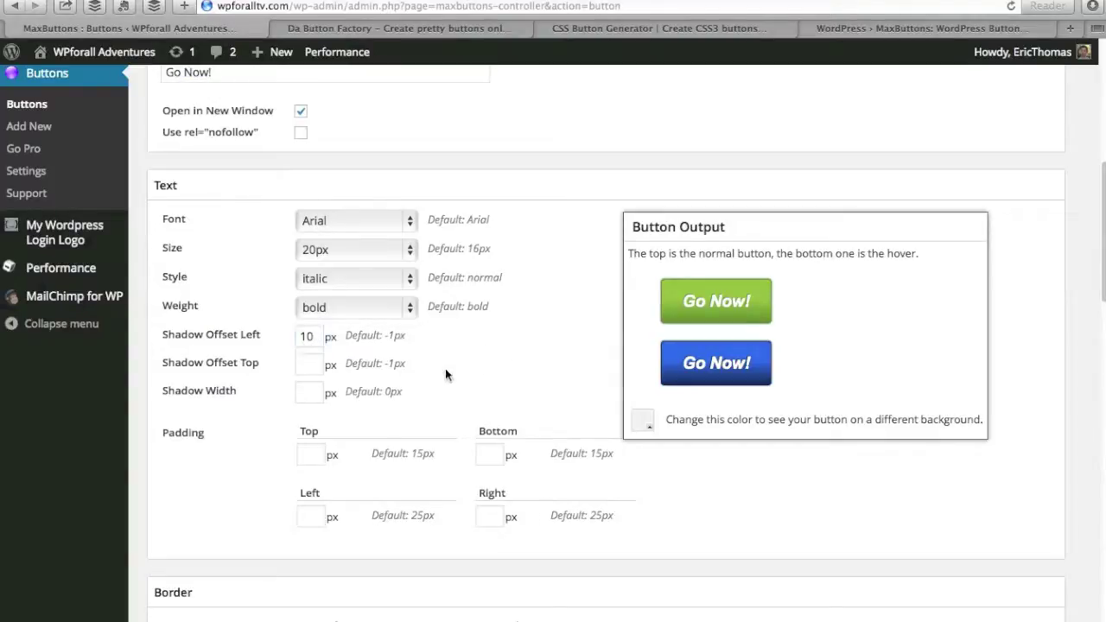
Change the text's Shadow Offset Left to -10 px and set Shadow Offset Top to -5 px.
{"action": "left_click", "coordinate": [301, 335]}
{"action": "type", "text": "-"}
{"action": "left_click", "coordinate": [495, 390]}
{"action": "left_click", "coordinate": [316, 363]}
{"action": "type", "text": "-5"}
{"action": "left_click", "coordinate": [541, 386]}
{"action": "scroll", "coordinate": [424, 369], "scroll_direction": "down", "scroll_amount": 1}
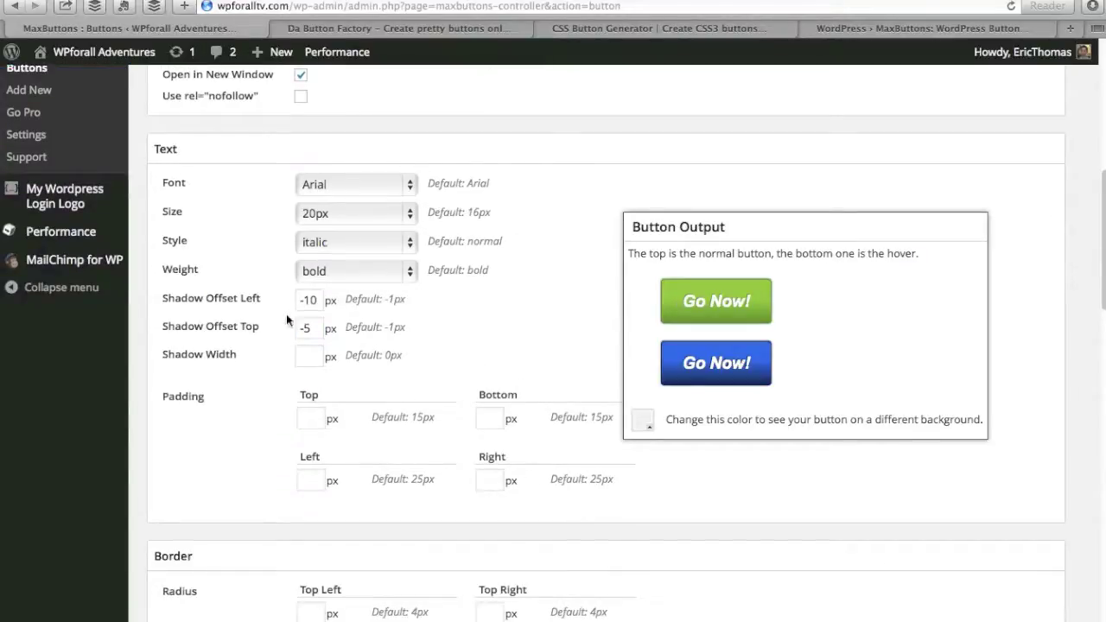
Set the text padding to 5 px on the top, bottom, left and right sides.
{"action": "scroll", "coordinate": [315, 363], "scroll_direction": "down", "scroll_amount": 1}
{"action": "left_click", "coordinate": [316, 371]}
{"action": "type", "text": "5"}
{"action": "left_click", "coordinate": [484, 373]}
{"action": "type", "text": "5"}
{"action": "left_click", "coordinate": [310, 432]}
{"action": "type", "text": "5"}
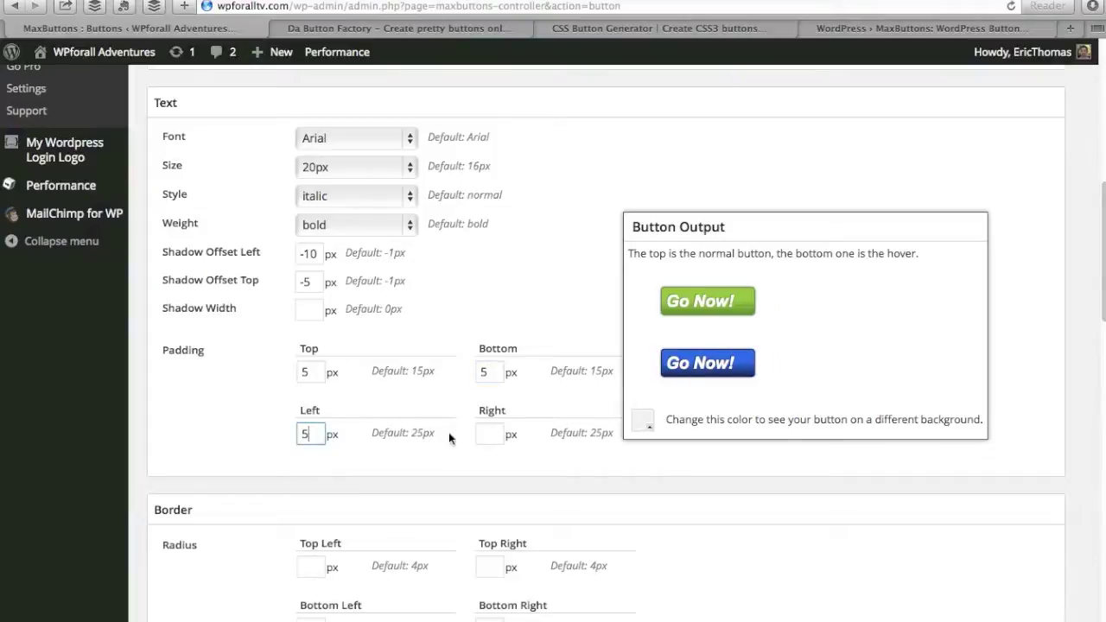
{"action": "left_click", "coordinate": [480, 433]}
{"action": "type", "text": "5"}
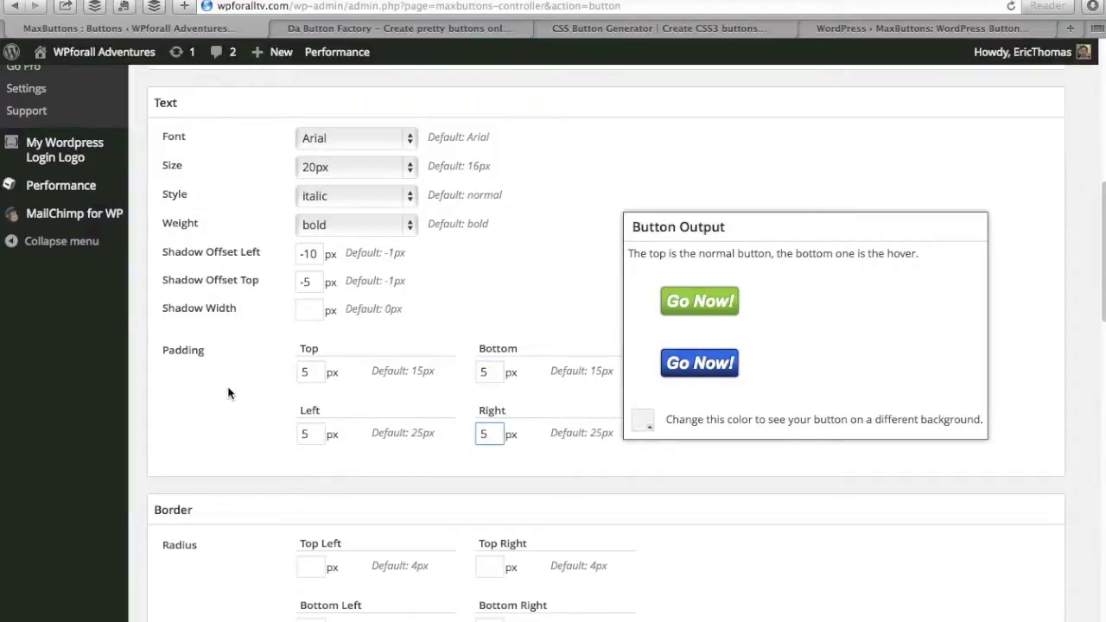
Set the border radius of the top left and top right corners to 10 px.
{"action": "scroll", "coordinate": [229, 394], "scroll_direction": "down", "scroll_amount": 2}
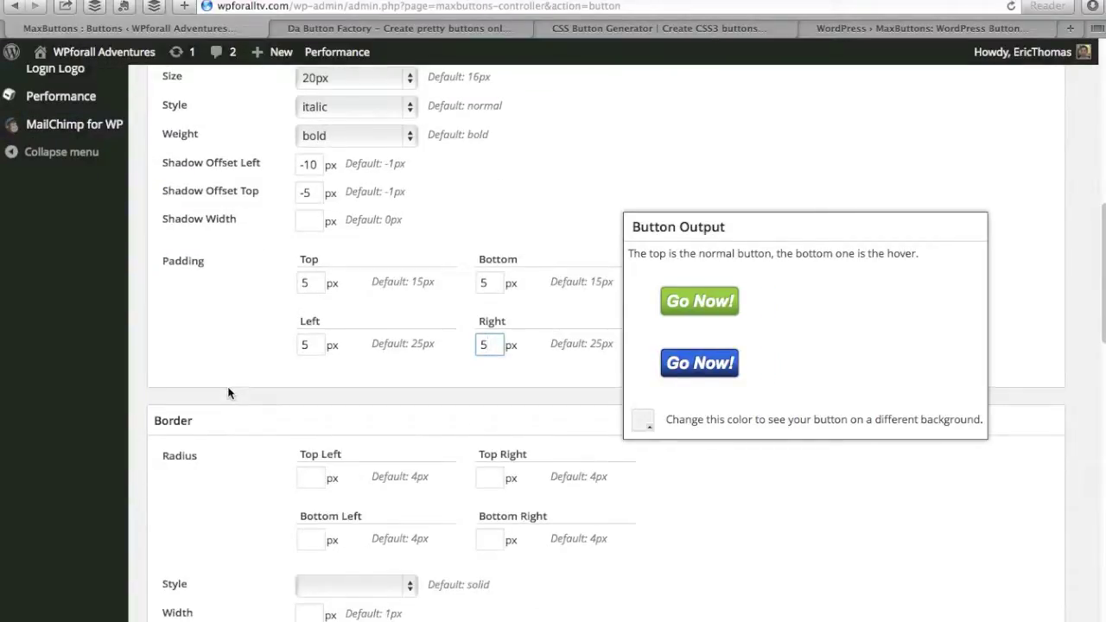
{"action": "scroll", "coordinate": [226, 381], "scroll_direction": "down", "scroll_amount": 4}
{"action": "left_click", "coordinate": [309, 301]}
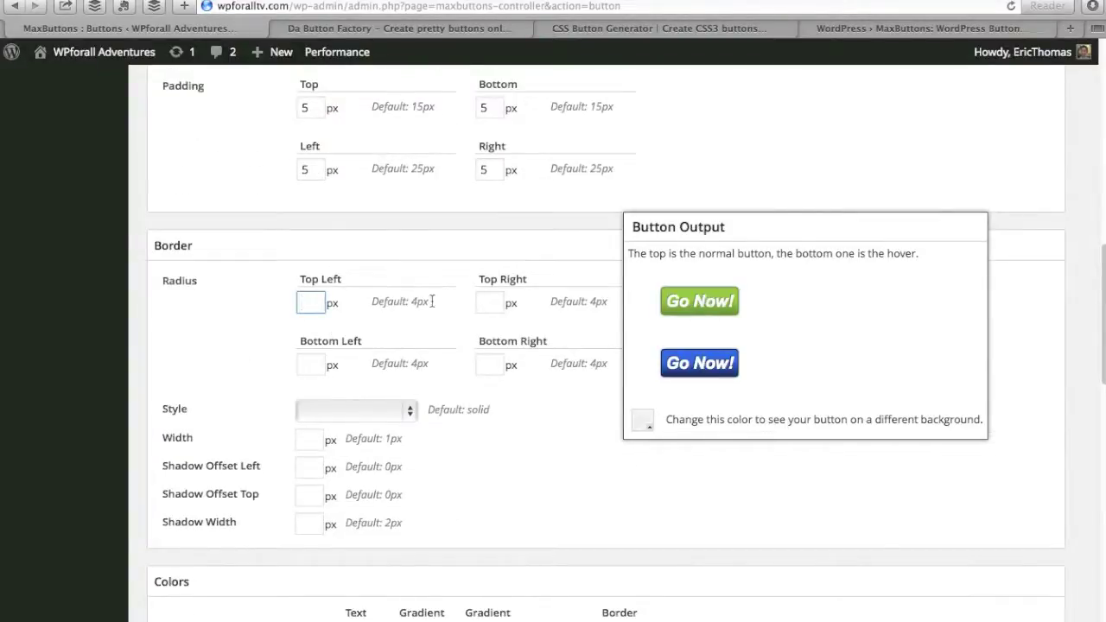
{"action": "type", "text": "5"}
{"action": "double_click", "coordinate": [304, 302]}
{"action": "type", "text": "10"}
{"action": "left_click", "coordinate": [257, 320]}
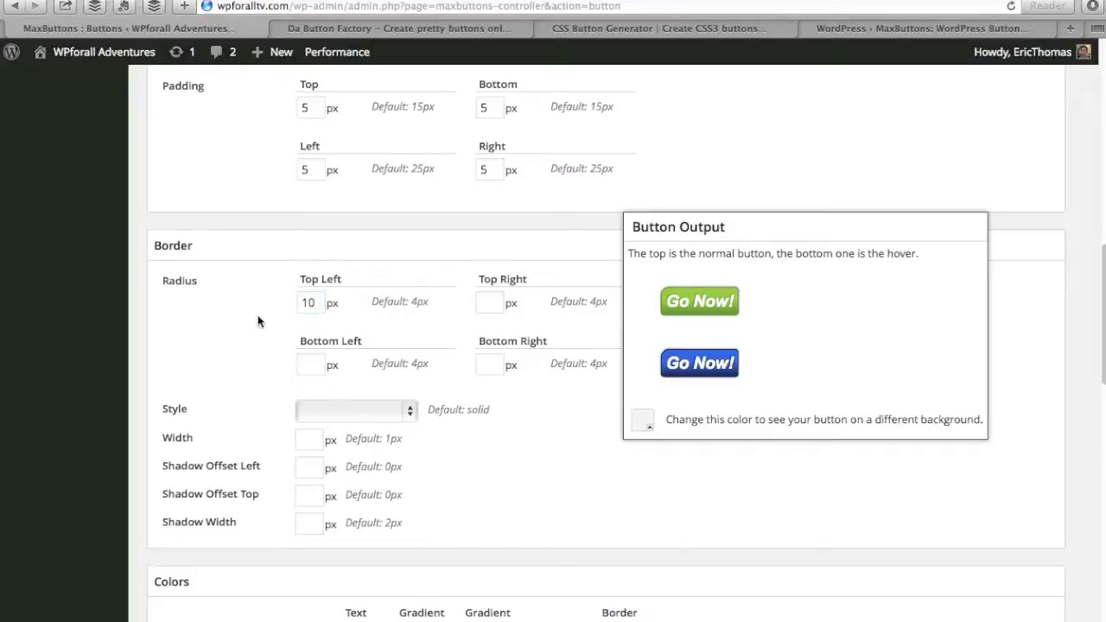
{"action": "left_click", "coordinate": [496, 303]}
{"action": "type", "text": "10"}
{"action": "left_click", "coordinate": [481, 249]}
View the remaining border settings and the color, gradient and opacity options.
{"action": "scroll", "coordinate": [227, 425], "scroll_direction": "down", "scroll_amount": 4}
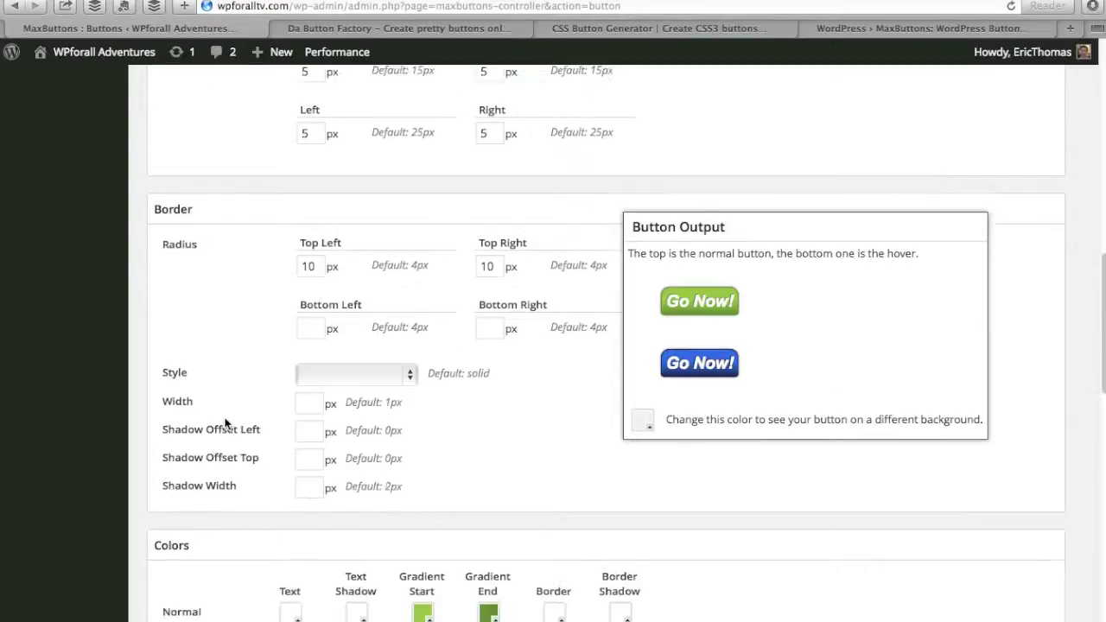
{"action": "scroll", "coordinate": [445, 459], "scroll_direction": "down", "scroll_amount": 7}
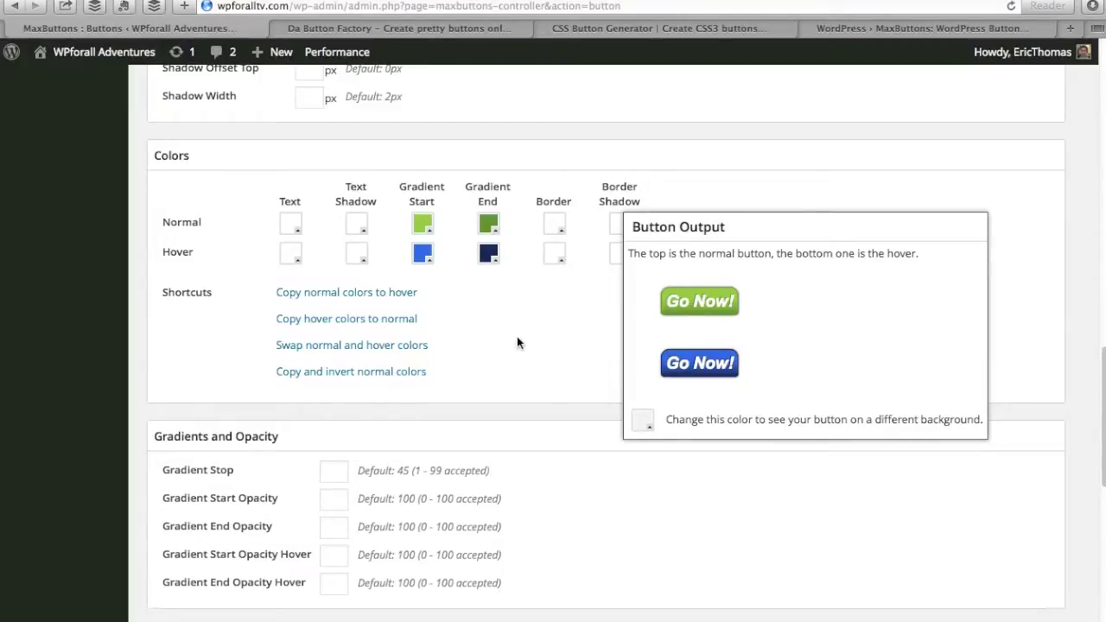
Save the new button with its current settings.
{"action": "scroll", "coordinate": [541, 388], "scroll_direction": "down", "scroll_amount": 10}
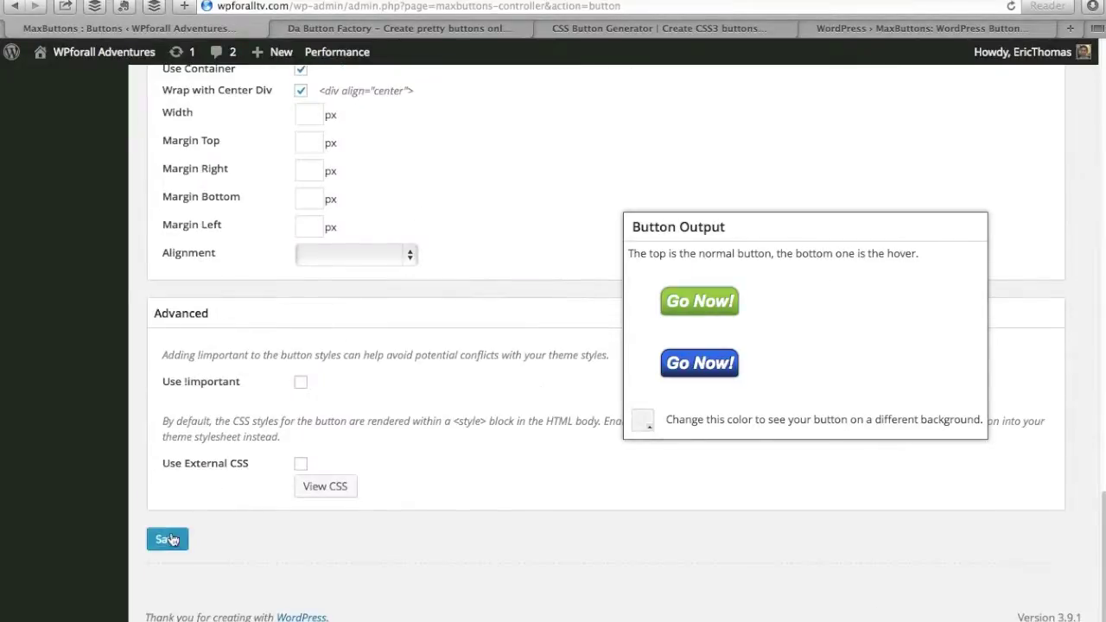
{"action": "left_click", "coordinate": [169, 540]}
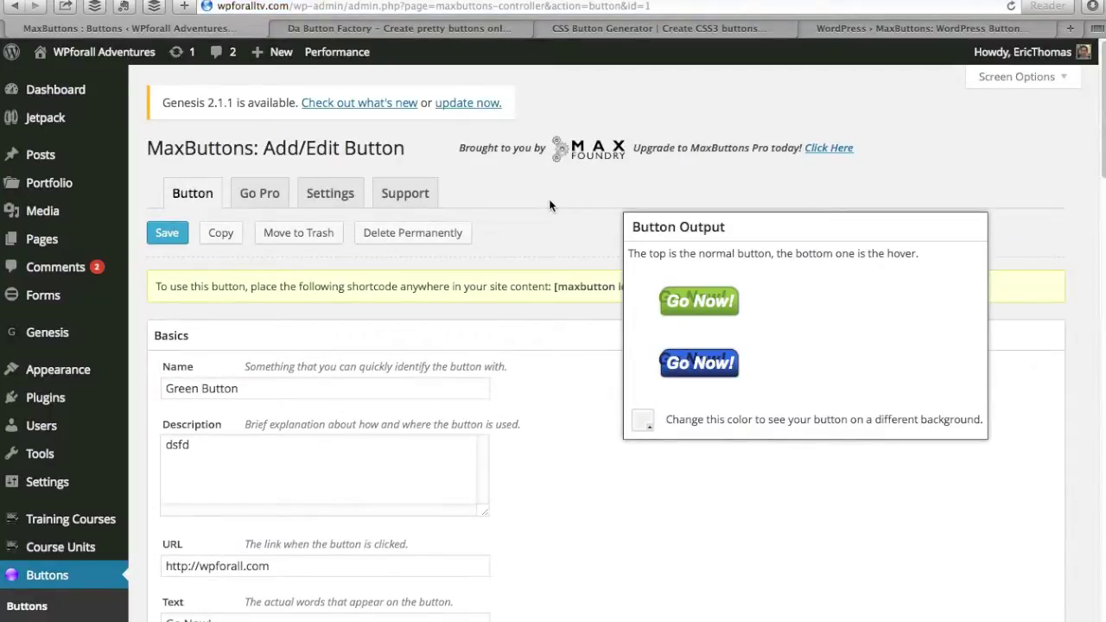
Clear the text's Shadow Offset Left and Shadow Offset Top values and save the button again.
{"action": "scroll", "coordinate": [548, 205], "scroll_direction": "down", "scroll_amount": 10}
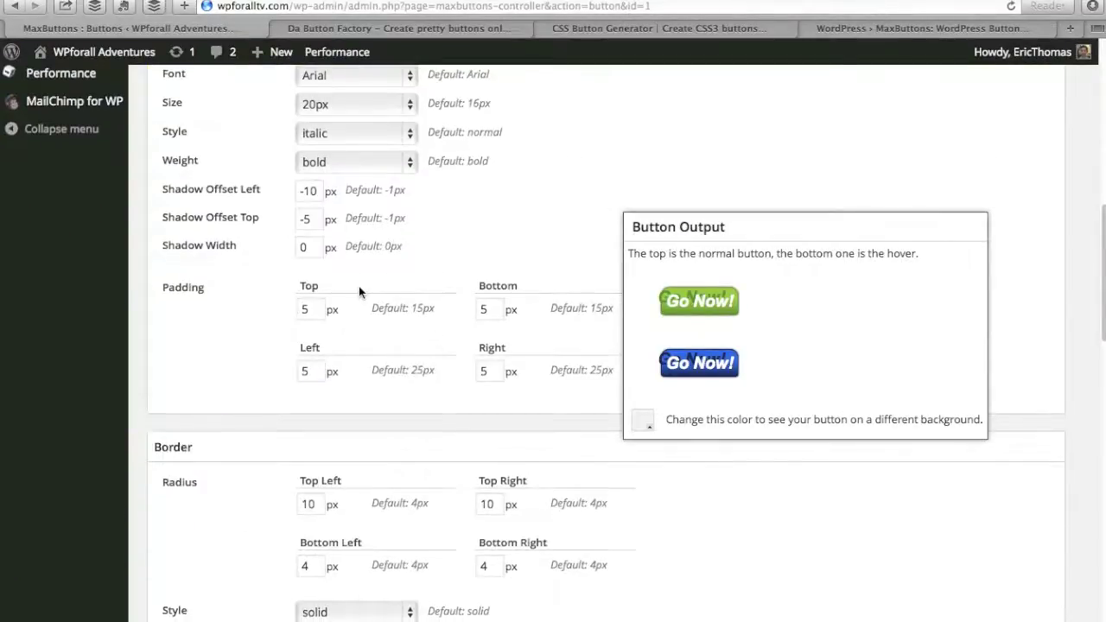
{"action": "double_click", "coordinate": [315, 191]}
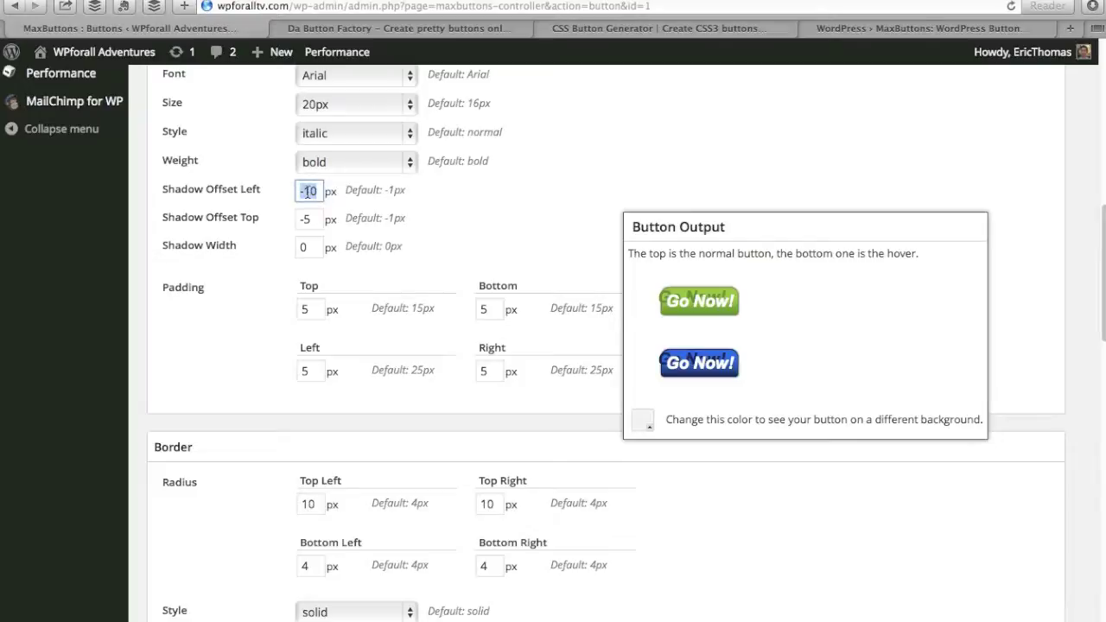
{"action": "double_click", "coordinate": [307, 214]}
{"action": "key", "text": "BackSpace"}
{"action": "key", "text": "BackSpace"}
{"action": "left_click", "coordinate": [507, 222]}
{"action": "scroll", "coordinate": [509, 227], "scroll_direction": "down", "scroll_amount": 10}
{"action": "left_click", "coordinate": [176, 541]}
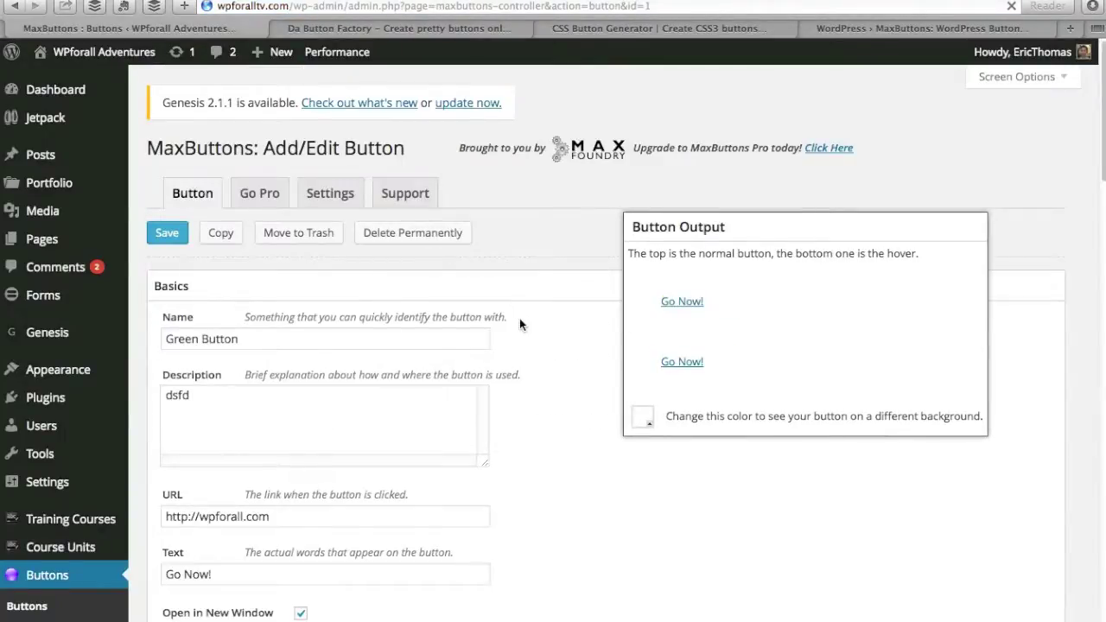
Open the posts list in a new browser tab and open the post "How to Add an Image Gallery in Wordpress" for editing.
{"action": "right_click", "coordinate": [43, 239]}
{"action": "right_click", "coordinate": [75, 159]}
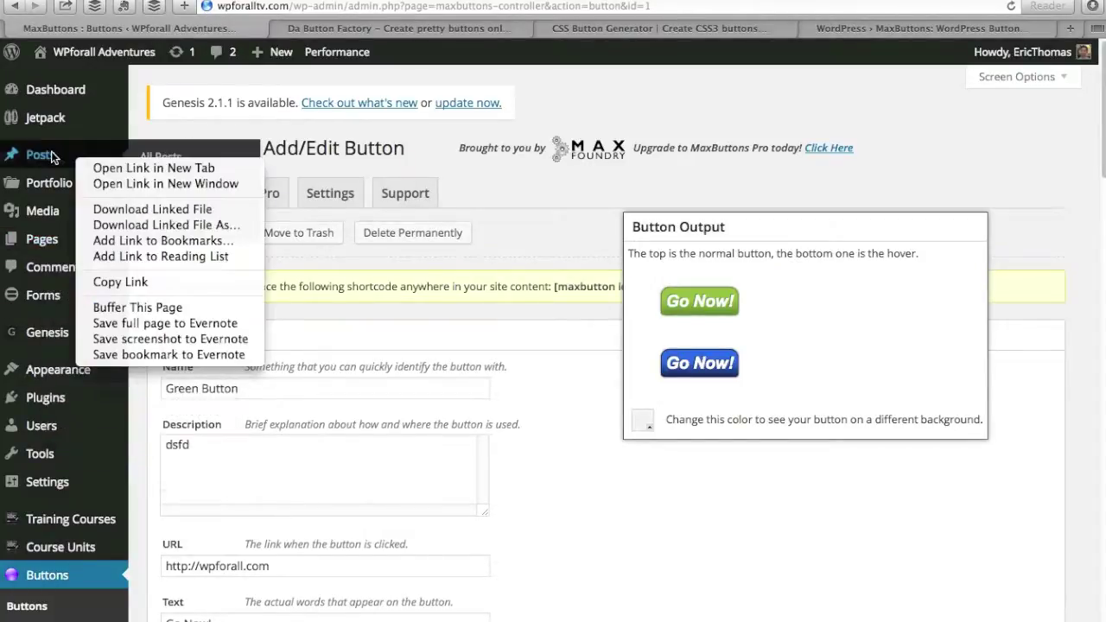
{"action": "key", "text": "Escape"}
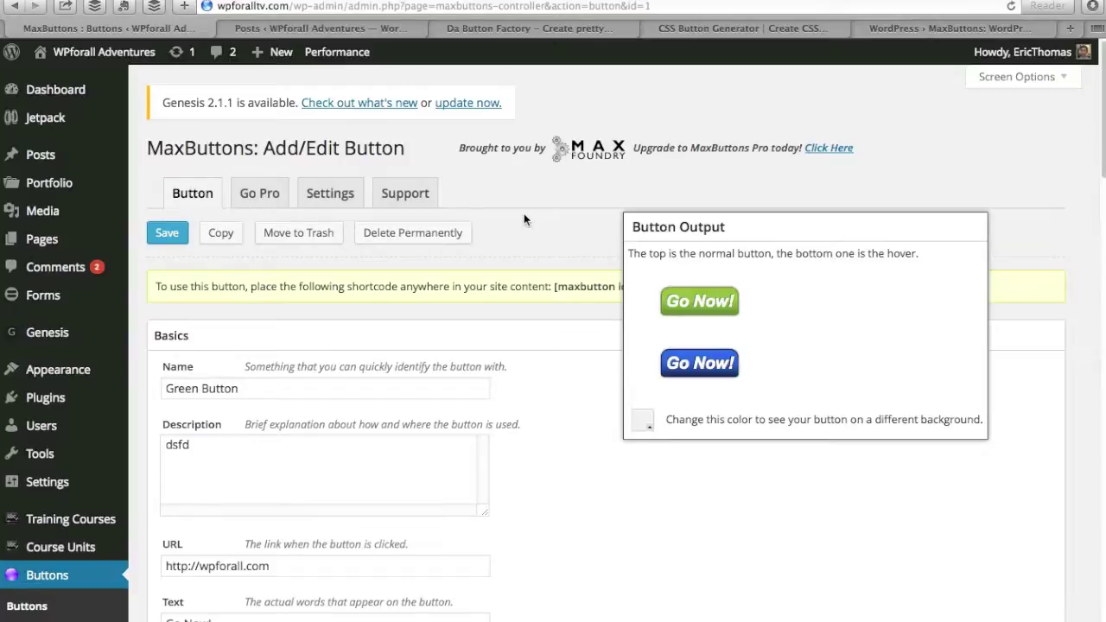
{"action": "left_click", "coordinate": [379, 26]}
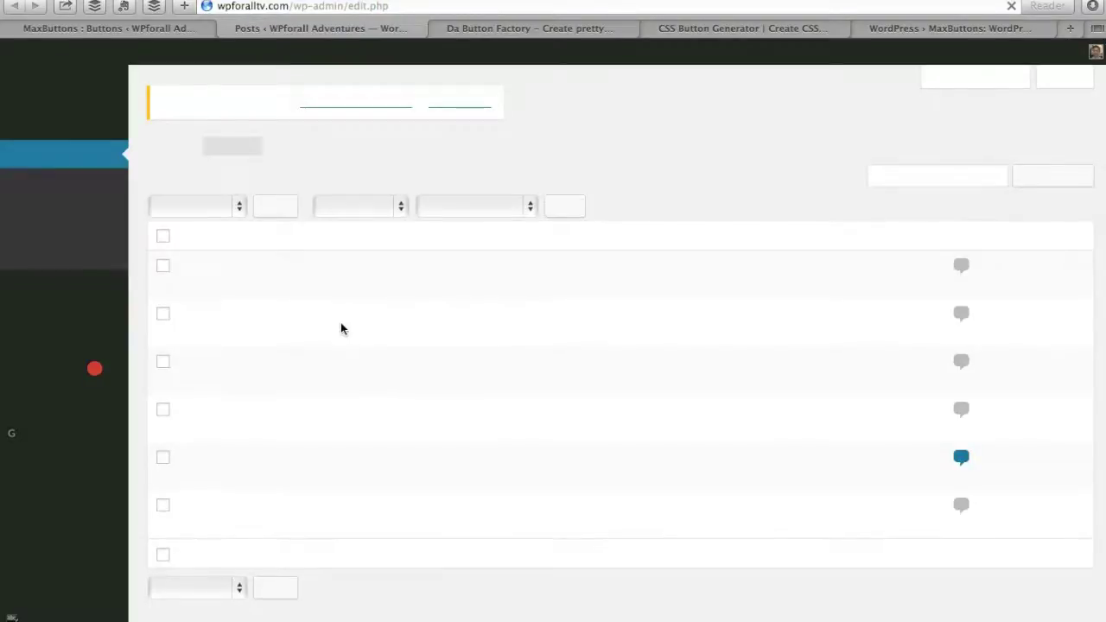
{"action": "left_click", "coordinate": [192, 286]}
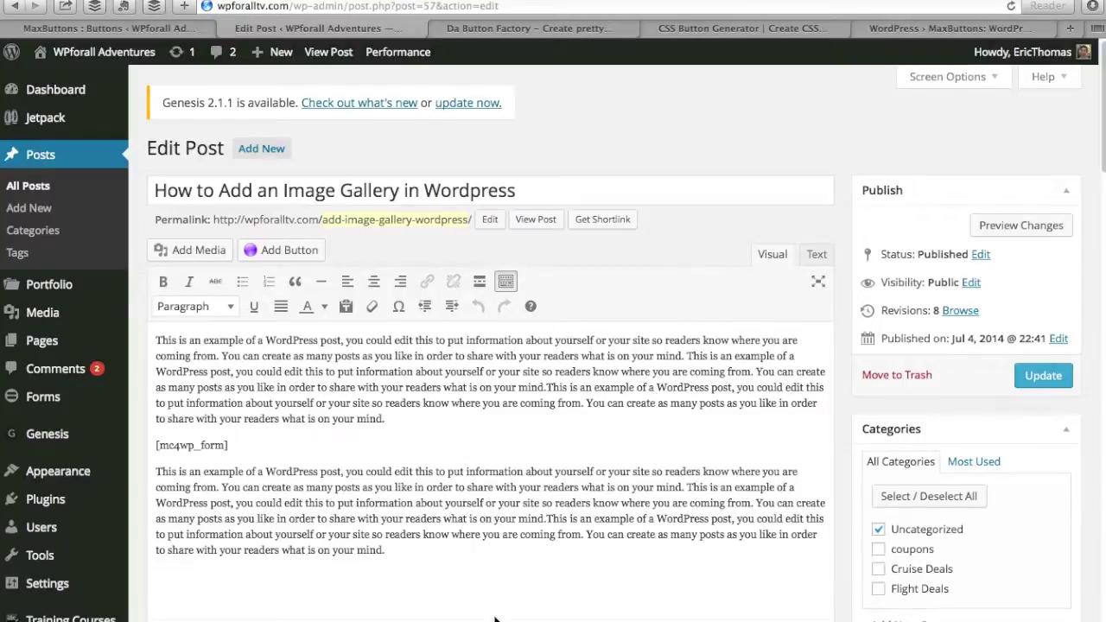
Add blank lines after the post's last paragraph and insert the "Go Now!" button's shortcode there.
{"action": "left_click", "coordinate": [467, 563]}
{"action": "key", "text": "Return"}
{"action": "key", "text": "Return"}
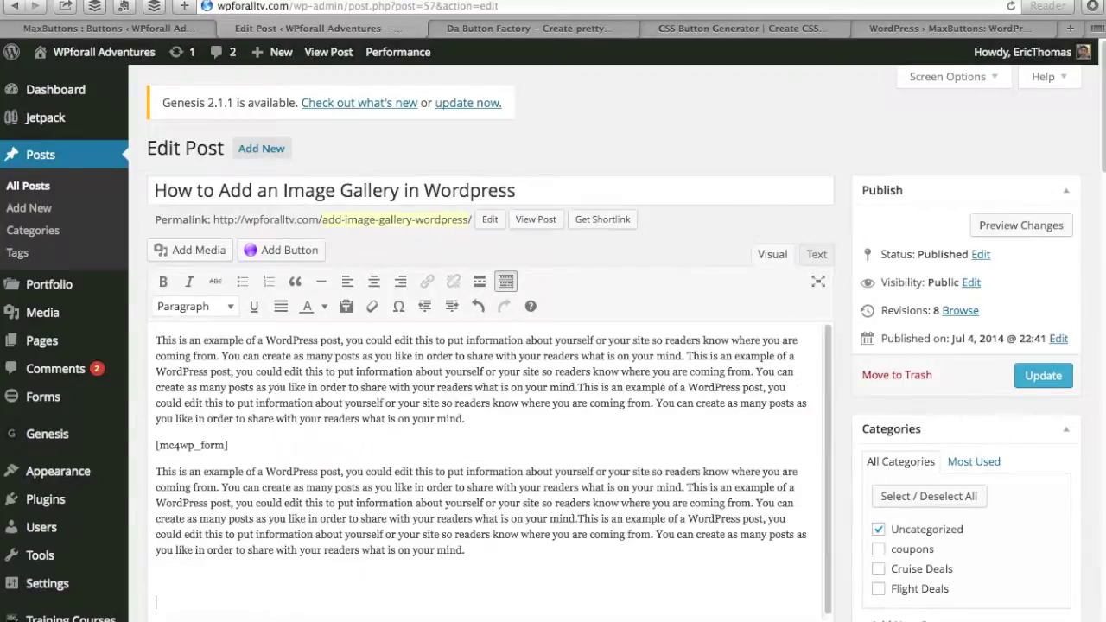
{"action": "scroll", "coordinate": [856, 308], "scroll_direction": "down", "scroll_amount": 2}
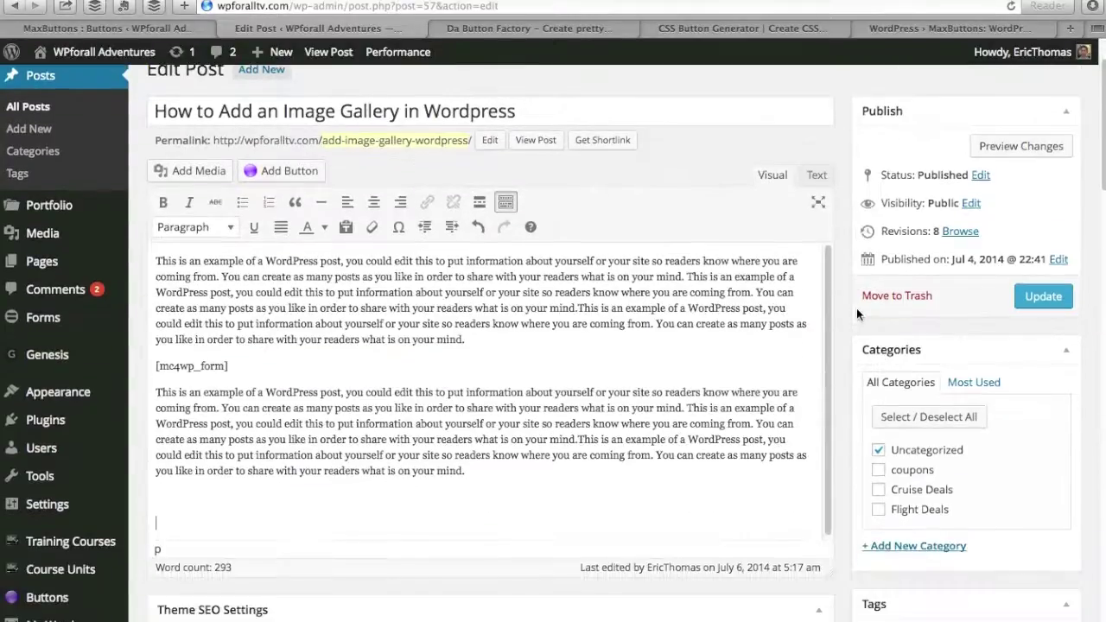
{"action": "left_click", "coordinate": [302, 172]}
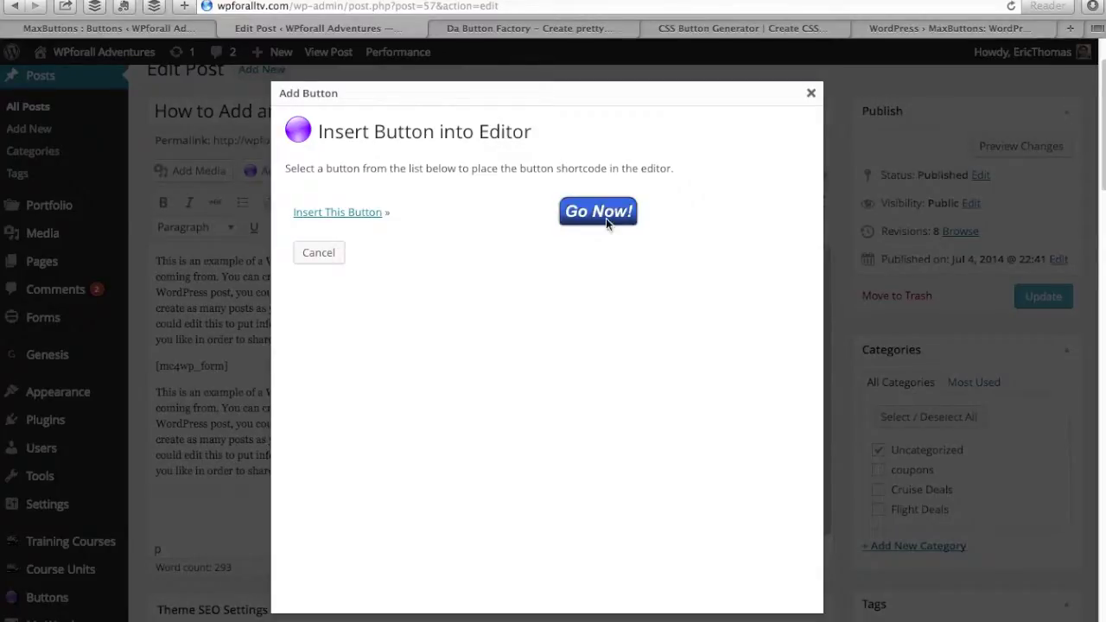
{"action": "left_click", "coordinate": [350, 216]}
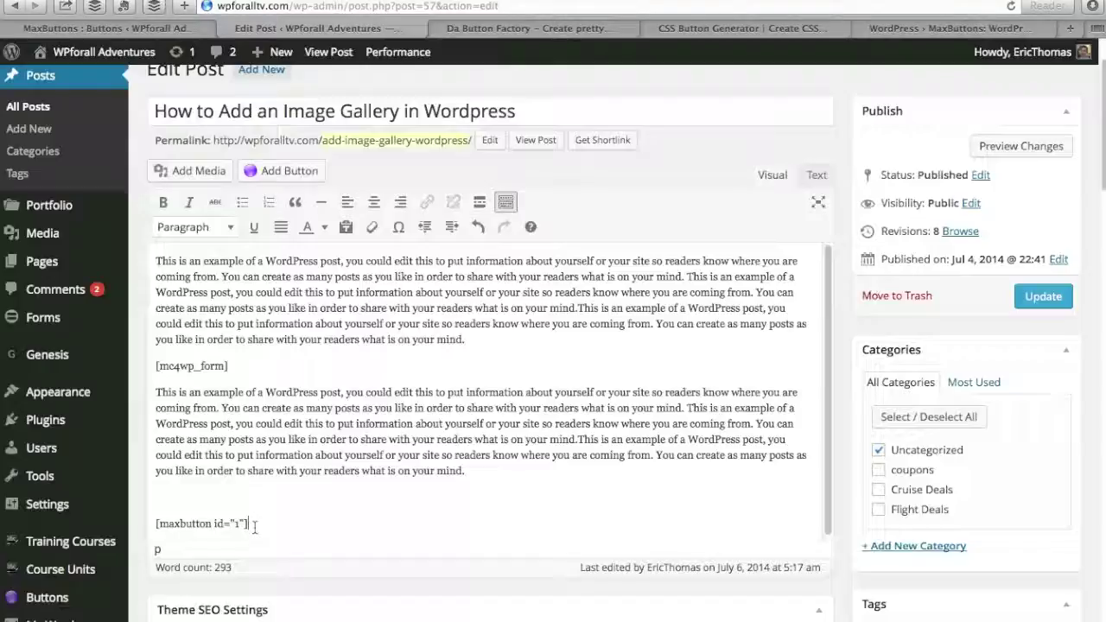
Highlight the inserted maxbutton shortcode and update the published post.
{"action": "left_click_drag", "start_coordinate": [252, 524], "coordinate": [141, 519]}
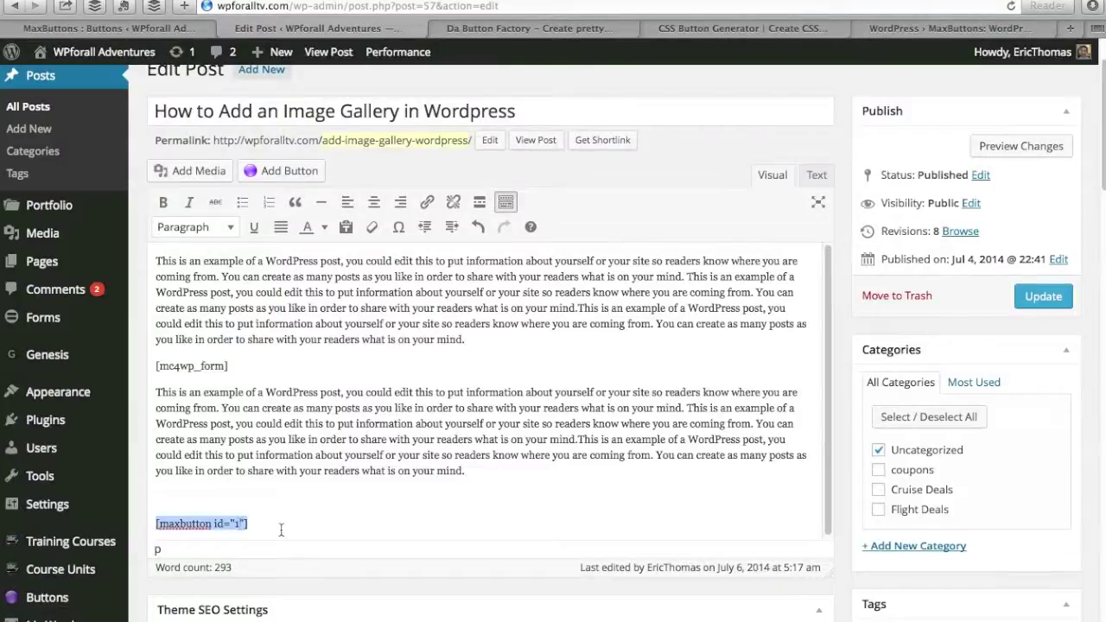
{"action": "left_click_drag", "start_coordinate": [156, 525], "coordinate": [256, 525]}
{"action": "left_click", "coordinate": [1045, 303]}
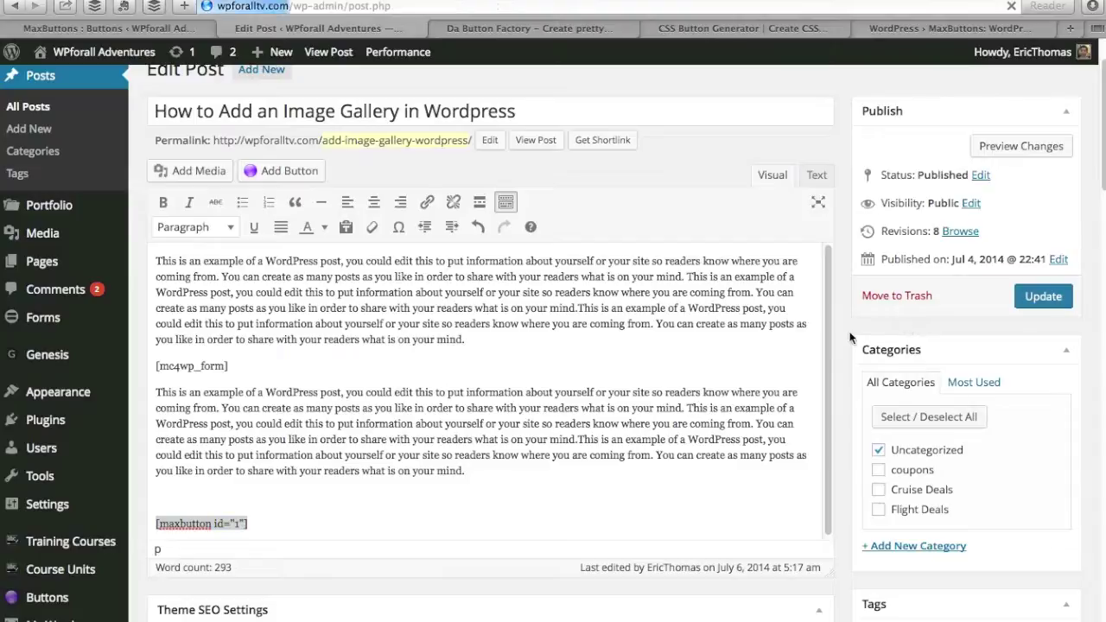